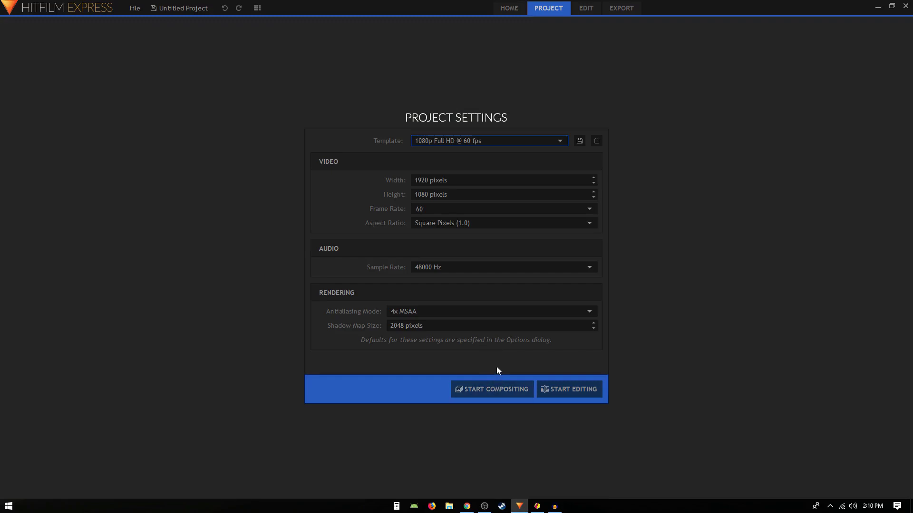
Create a new project using the 1080p Full HD @ 60 fps template and start compositing.
click(445, 141)
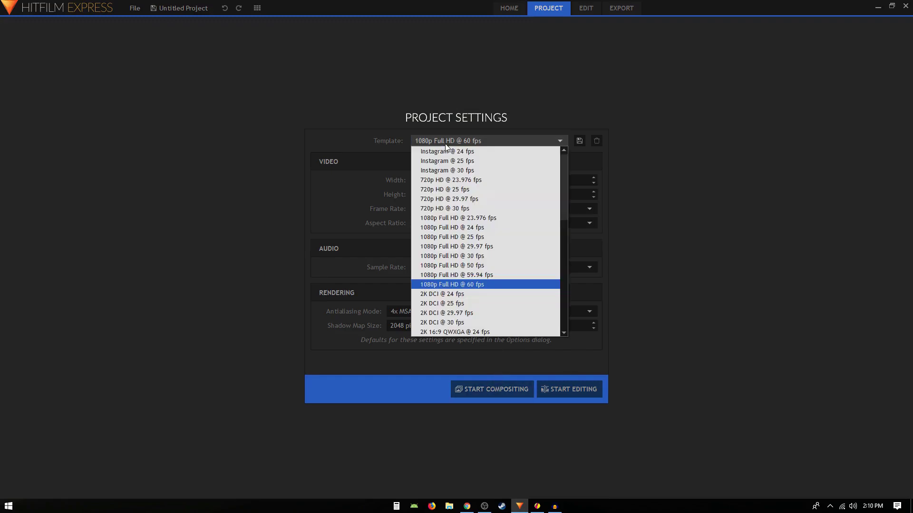
click(463, 140)
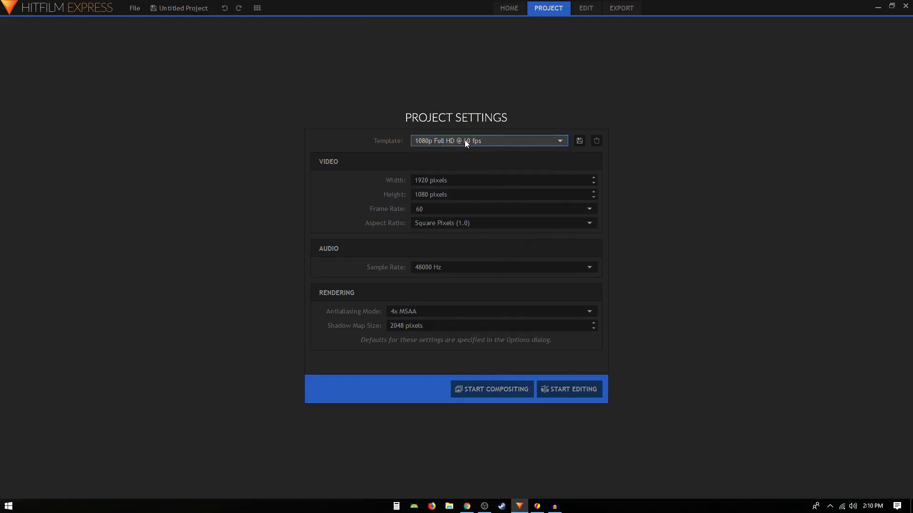
click(518, 371)
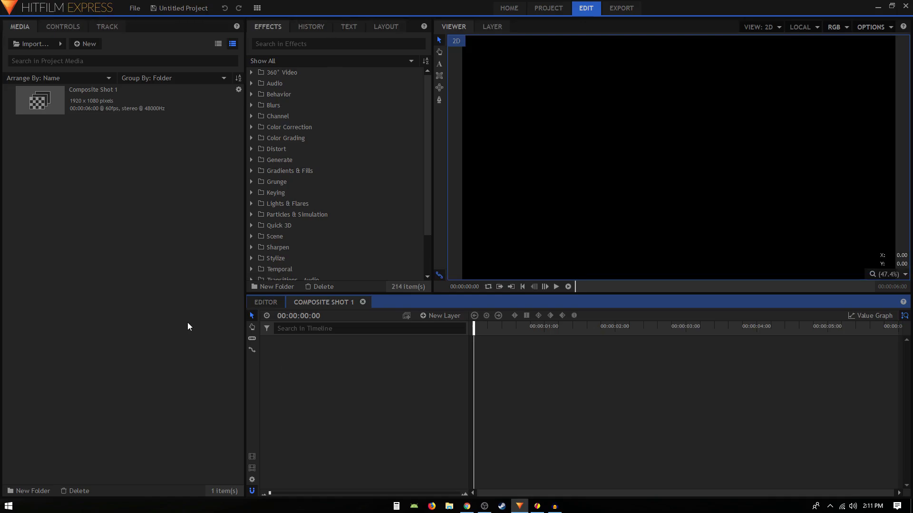
Import twii.png and cursor.png together from the icons folder.
click(22, 43)
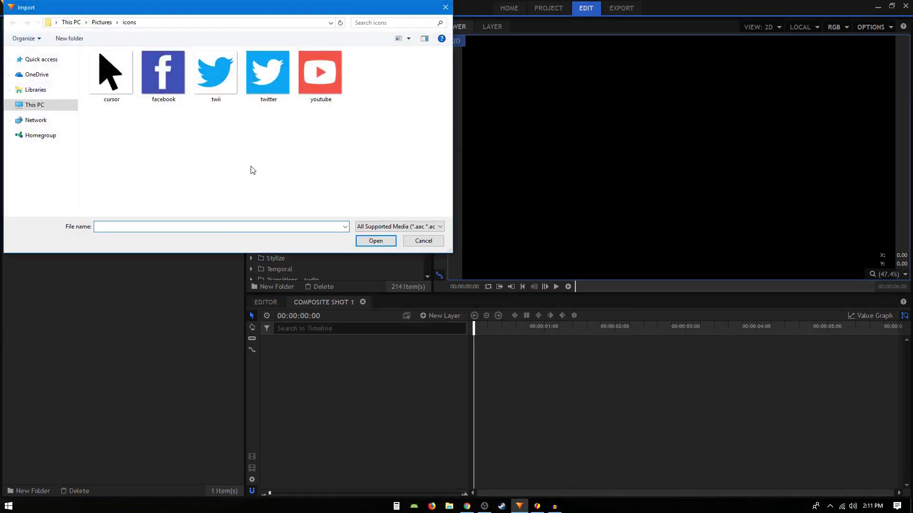
click(217, 88)
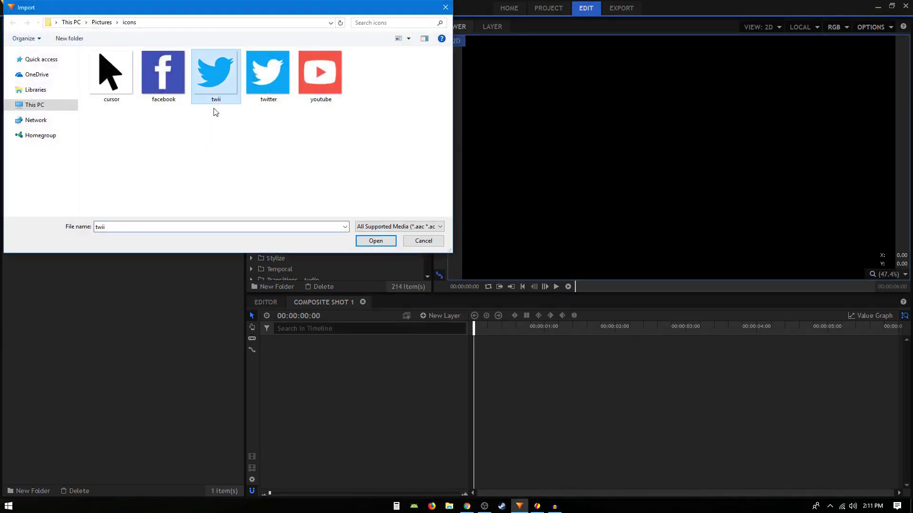
ctrl+click(119, 81)
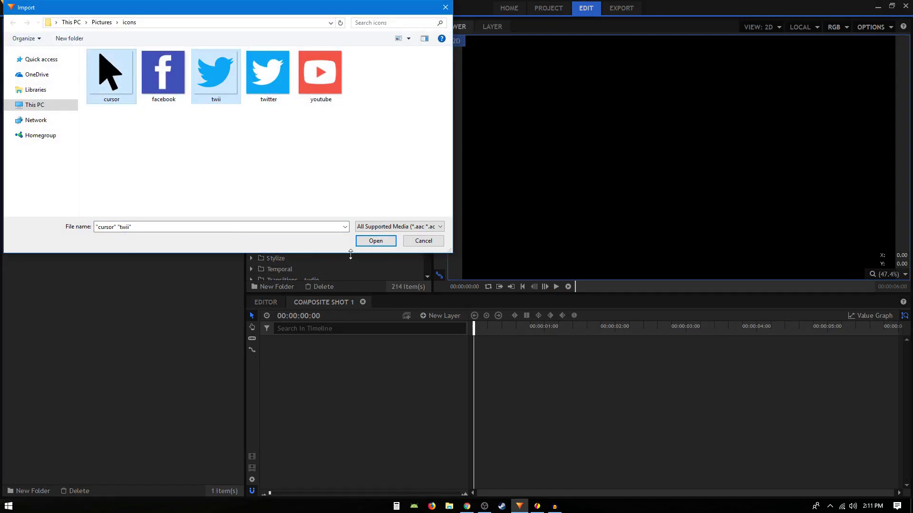
click(375, 241)
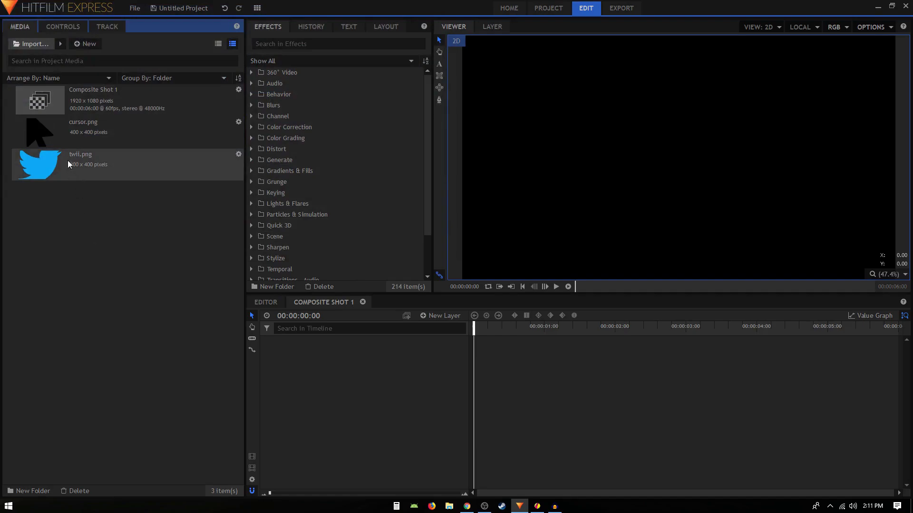
Place twii.png and cursor.png on the timeline, with the cursor layer above the bird.
drag(68, 160, 305, 383)
drag(66, 138, 312, 342)
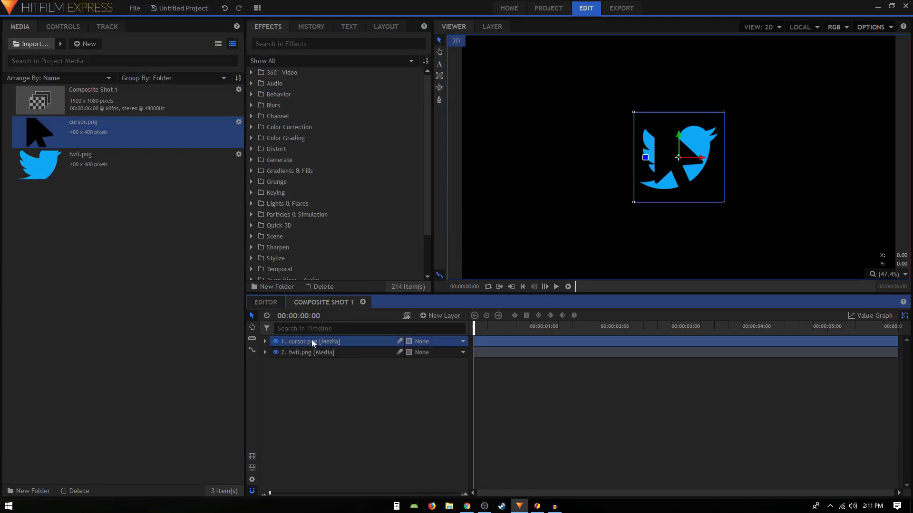
click(319, 352)
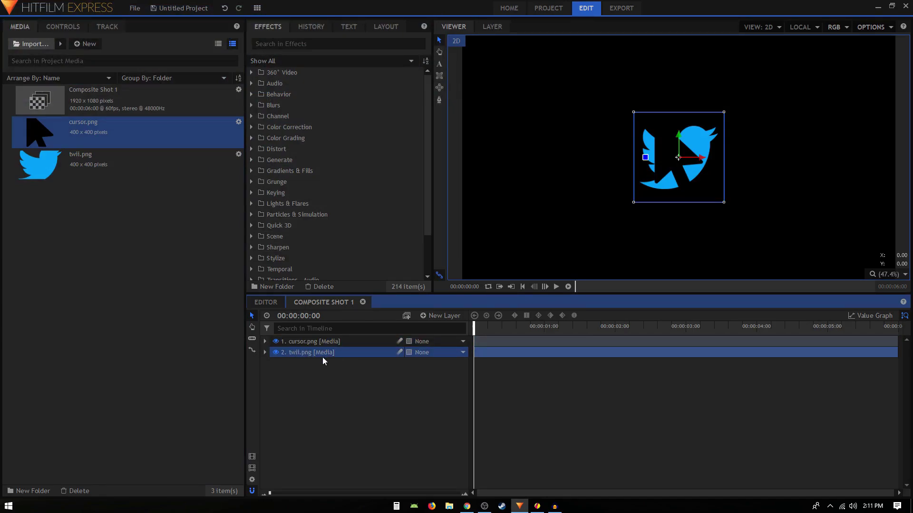
Set the viewer background colour to light grey #e7e7e7.
click(511, 273)
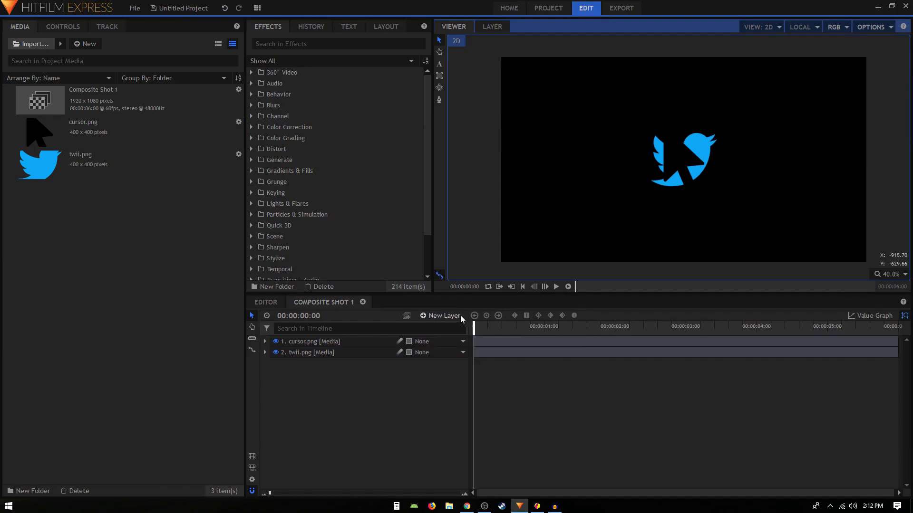
click(872, 27)
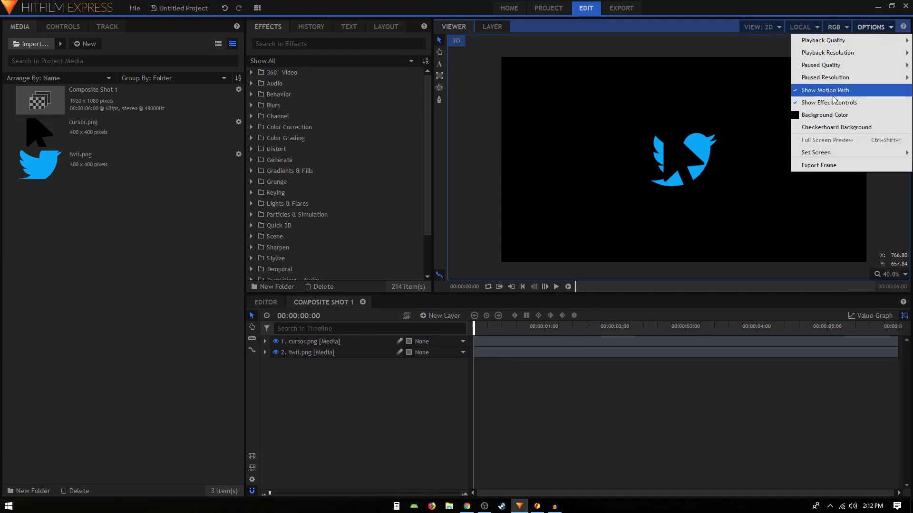
click(826, 114)
drag(571, 186, 568, 174)
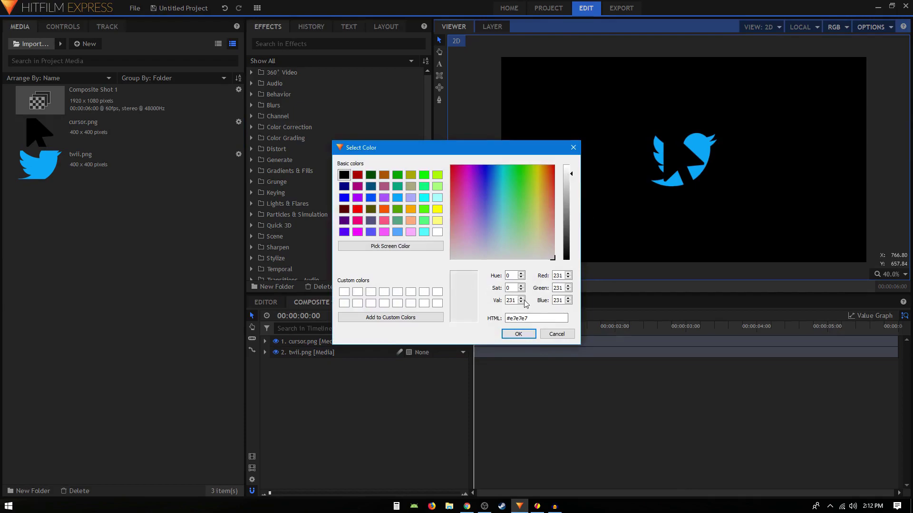
click(518, 333)
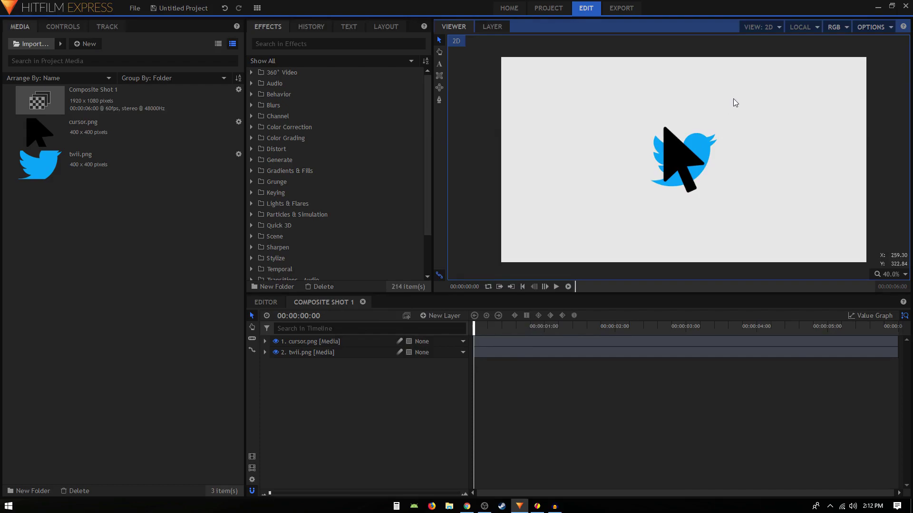
Recheck the viewer display options and close them unchanged.
scroll(733, 98, down, 1)
scroll(733, 99, up, 1)
click(870, 26)
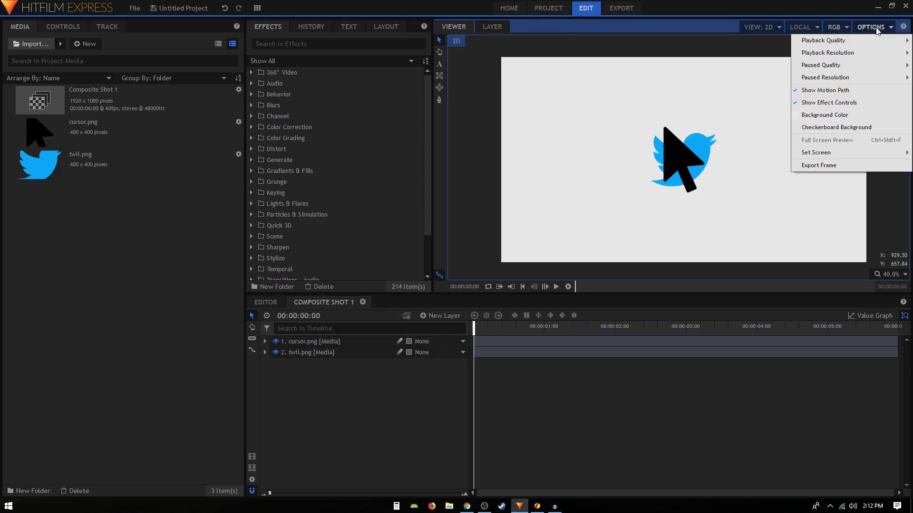
click(684, 44)
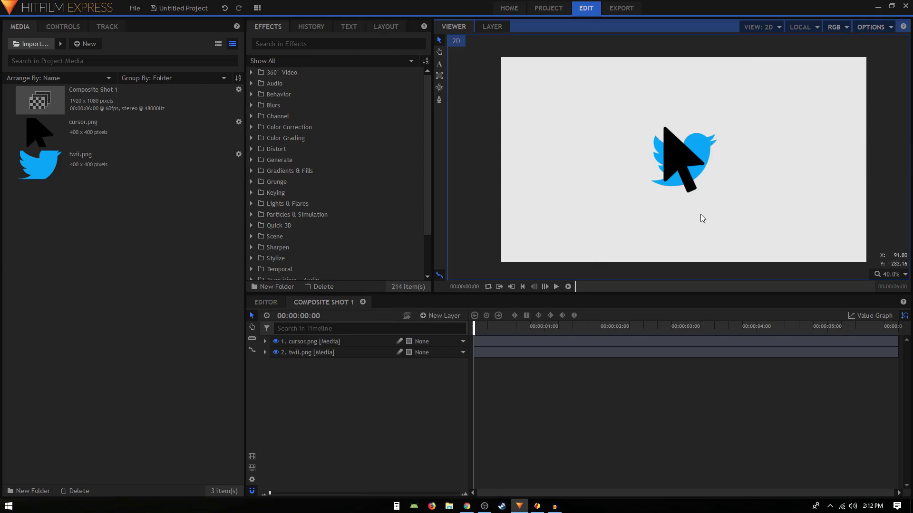
Set the cursor.png layer's Scale to 39%, then reduce it to 19%.
click(304, 356)
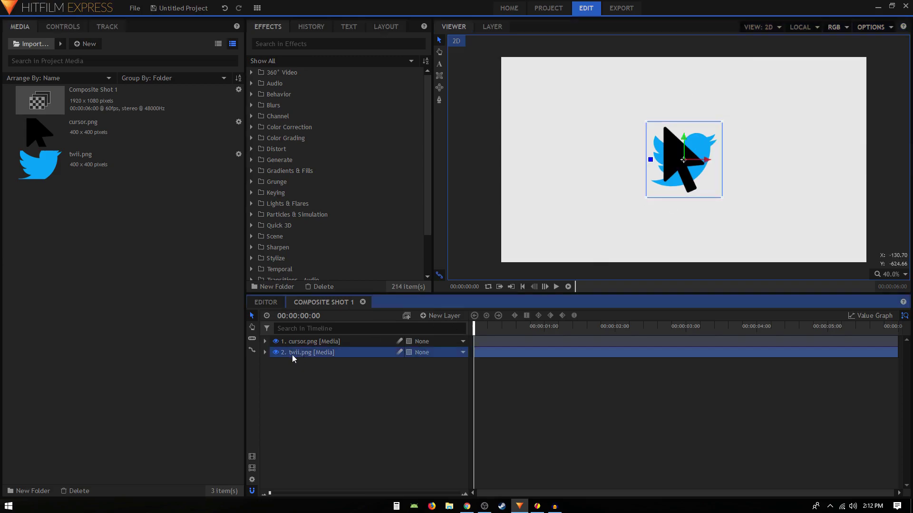
click(277, 343)
click(264, 341)
click(275, 374)
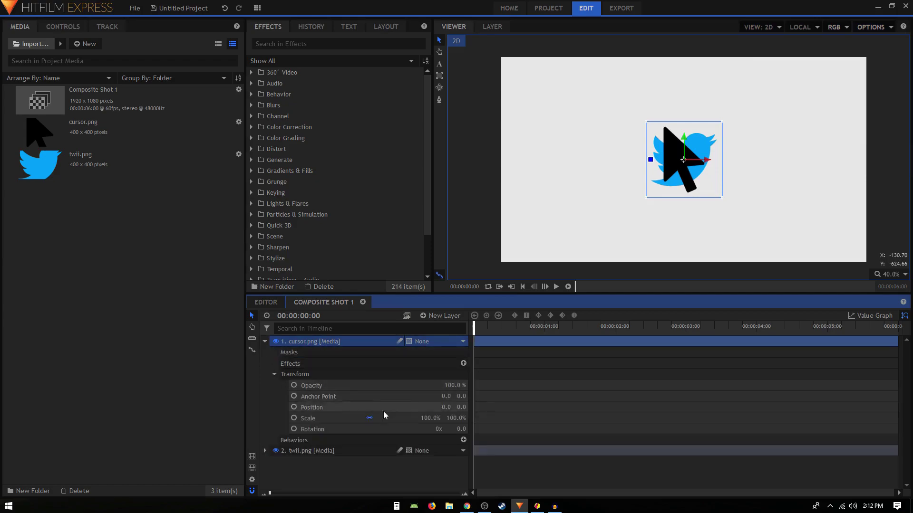
click(435, 418)
text(39)
key(Return)
drag(434, 418, 426, 418)
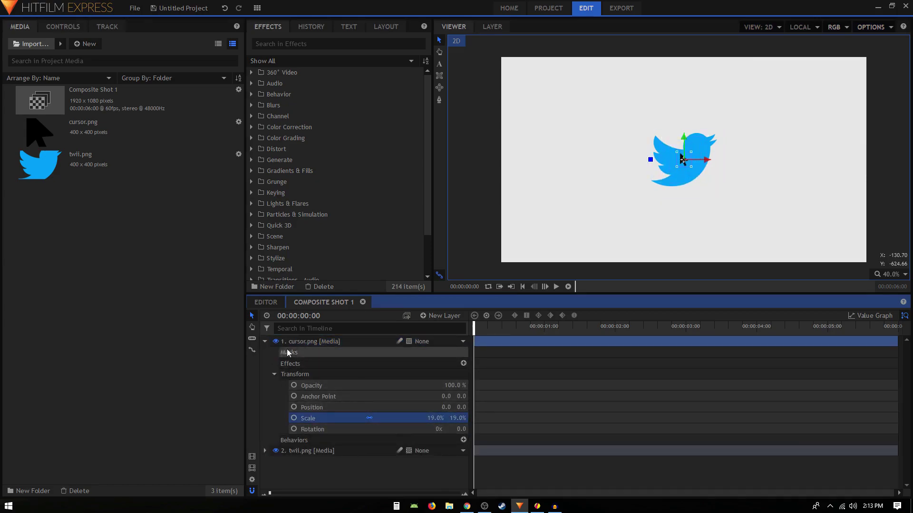
Collapse the cursor layer, then reselect cursor.png and expand its properties again.
click(265, 341)
click(324, 378)
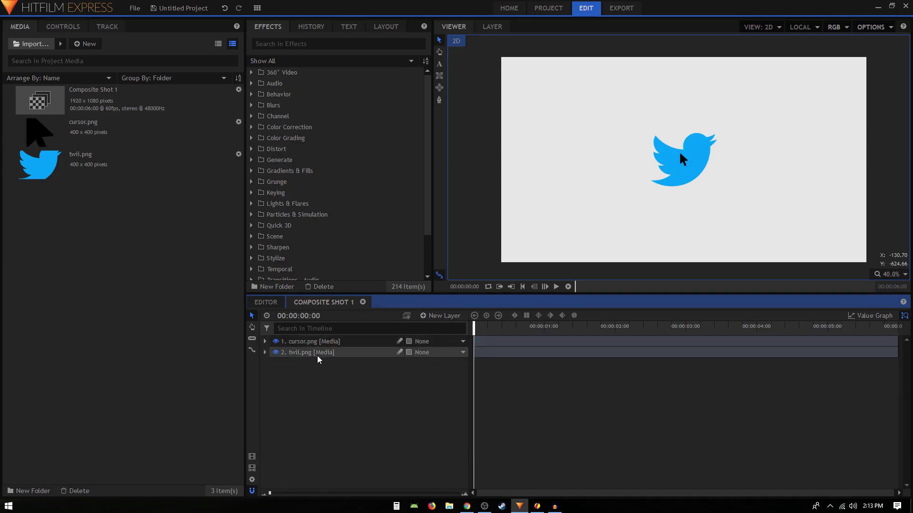
click(317, 355)
click(325, 408)
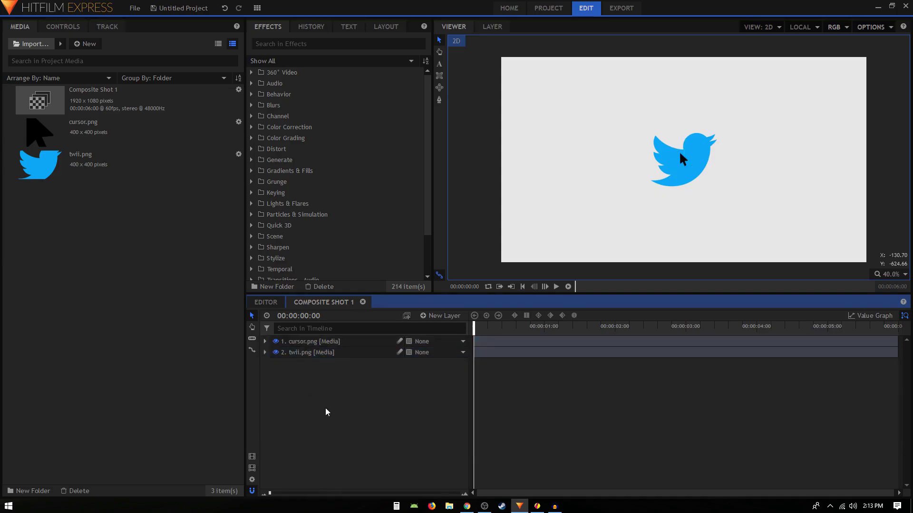
click(320, 343)
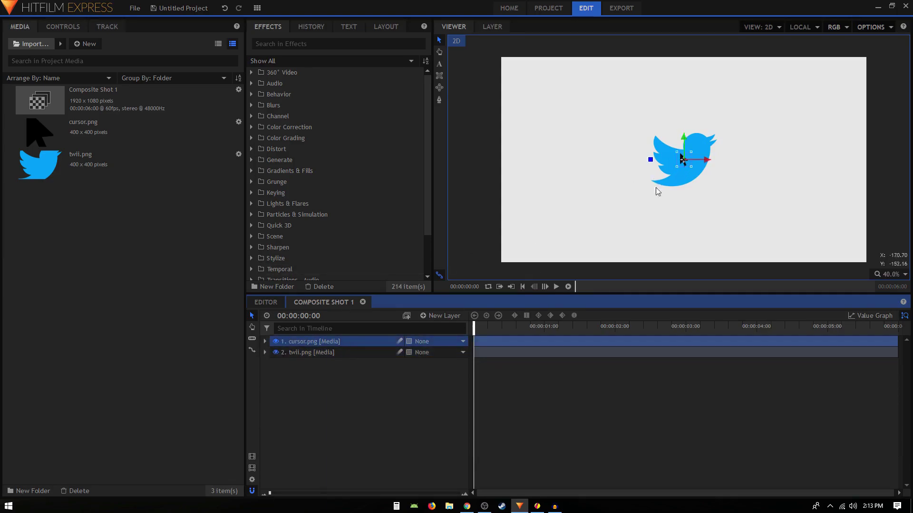
click(264, 342)
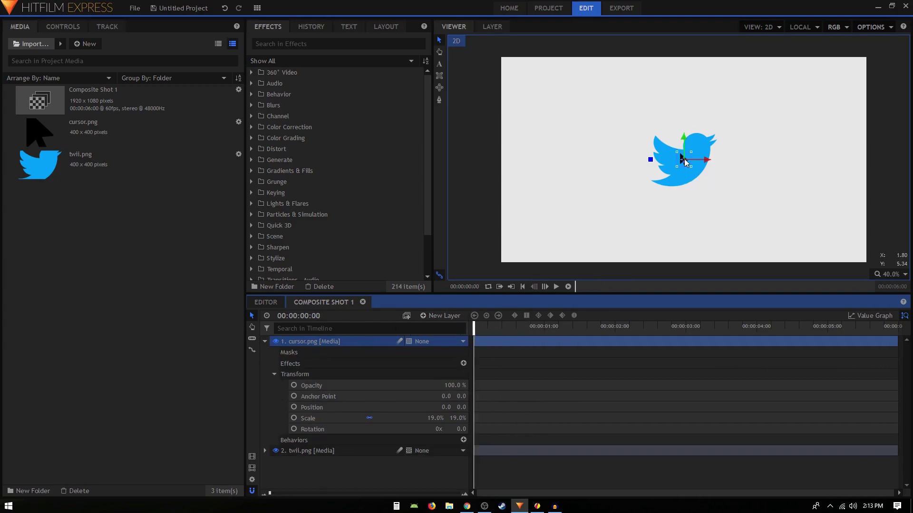
Keyframe the cursor at the lower left at 0:00 and move it onto the bird at frame 40.
drag(684, 161, 543, 270)
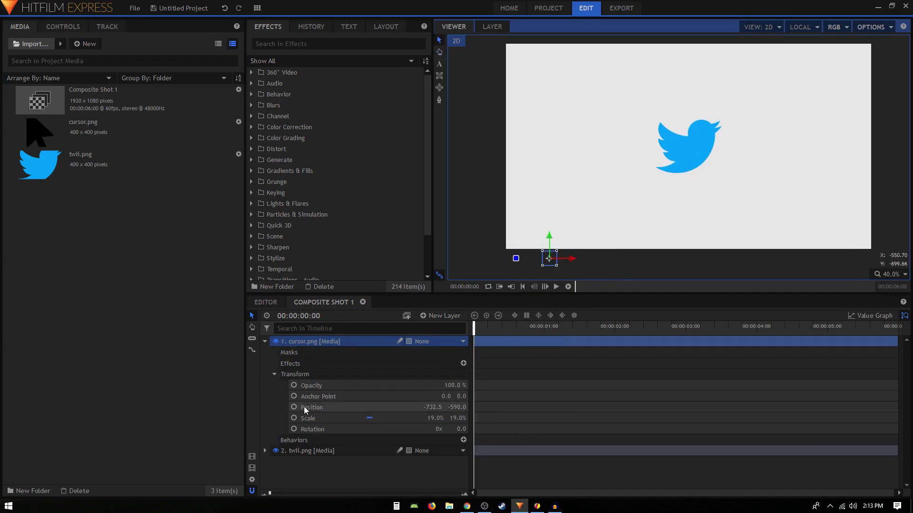
click(294, 407)
click(717, 177)
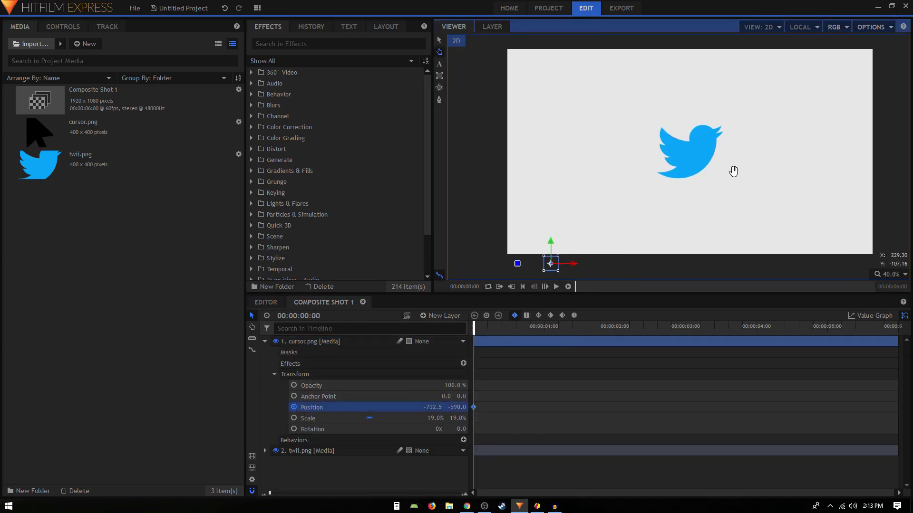
key(space)
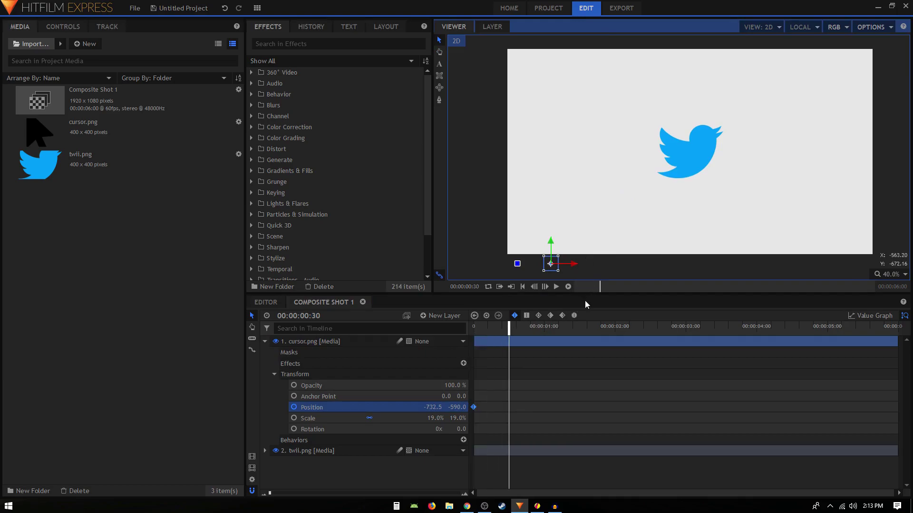
key(space)
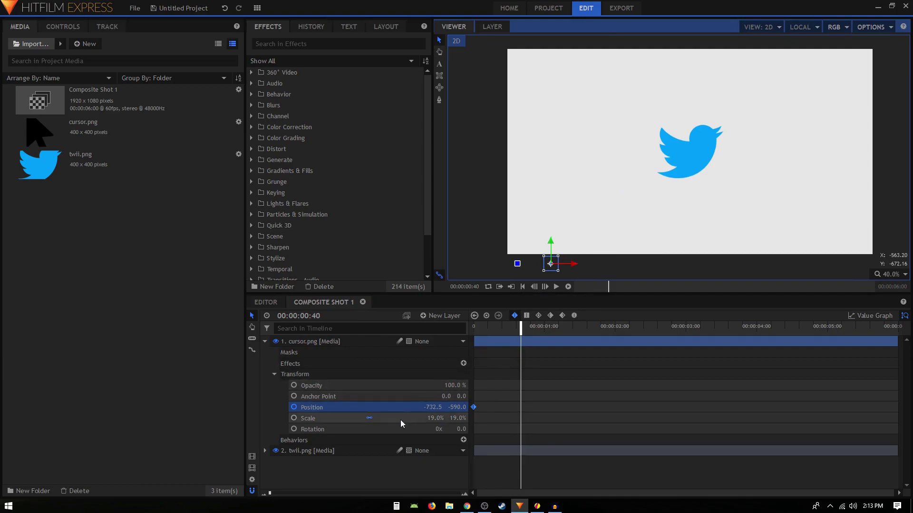
drag(551, 264, 692, 163)
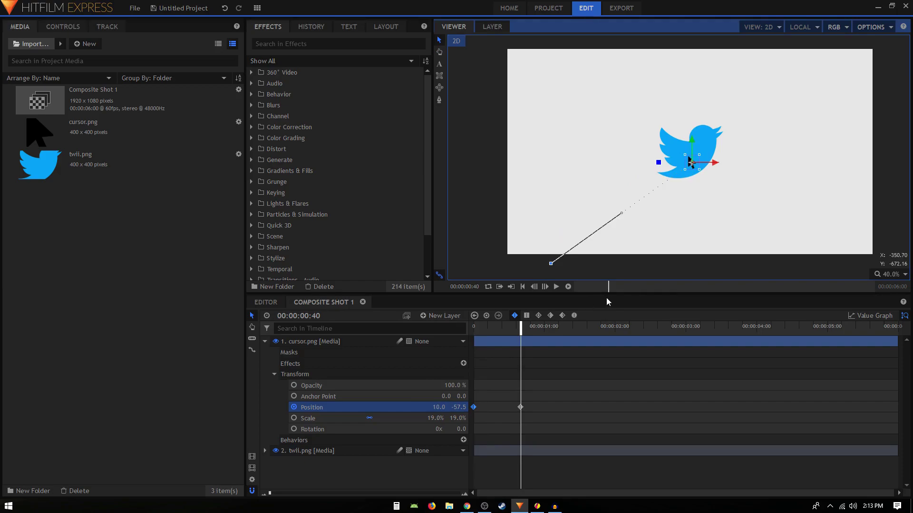
Add a Position keyframe at 00:00:01:00 holding the cursor on the bird, then advance to 1:20.
key(shift+Right)
key(shift+Right)
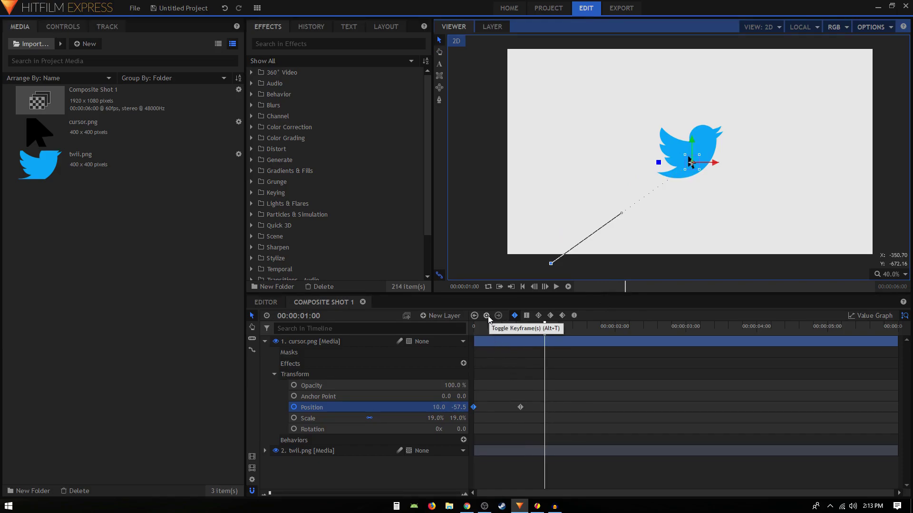
click(521, 407)
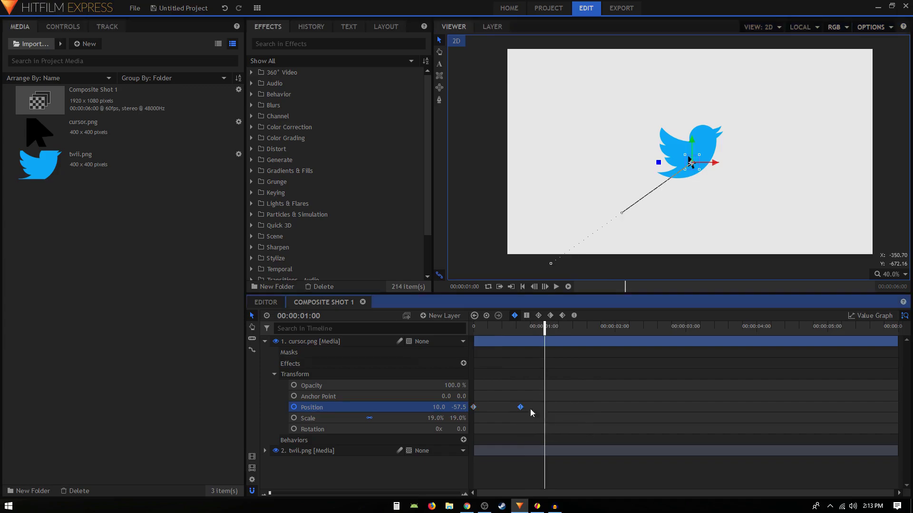
click(487, 316)
drag(509, 331, 545, 343)
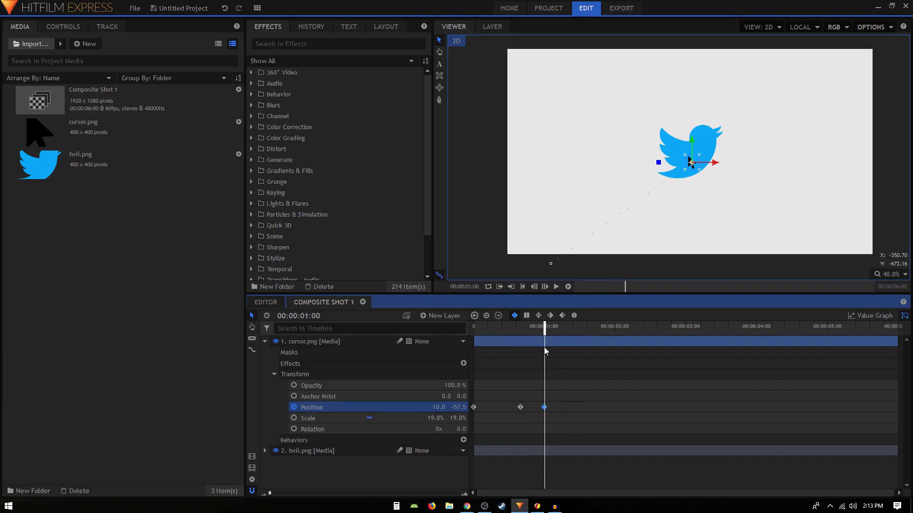
click(544, 406)
key(shift+Right)
key(shift+Right)
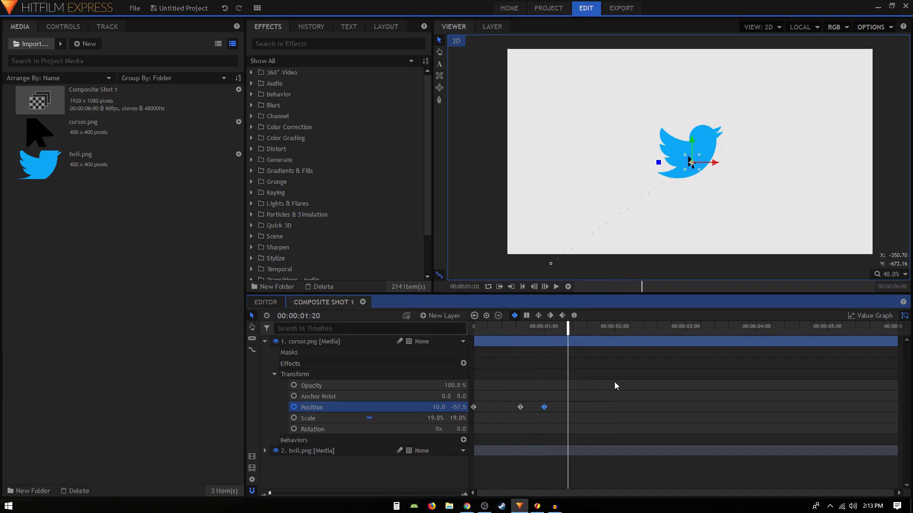
key(shift+Right)
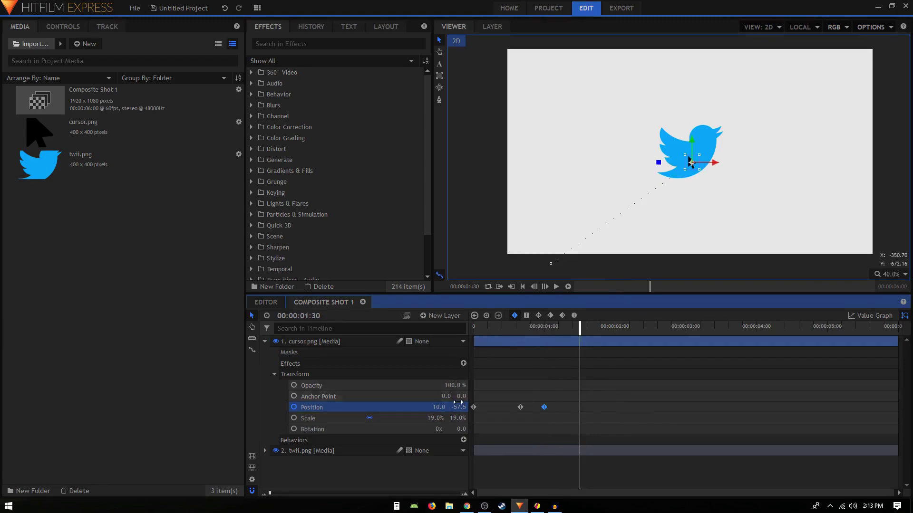
Move the cursor right off the bird and add a hold keyframe there.
drag(692, 162, 771, 163)
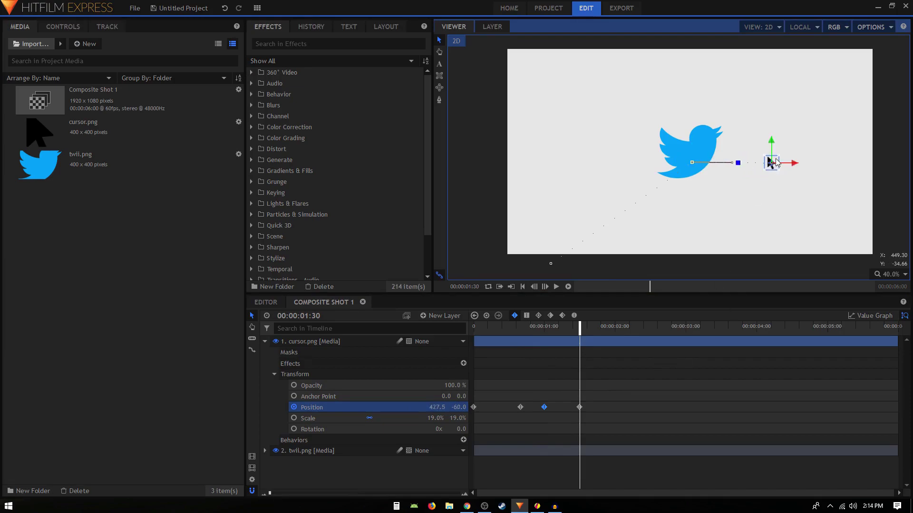
key(shift+Right)
key(shift+Right)
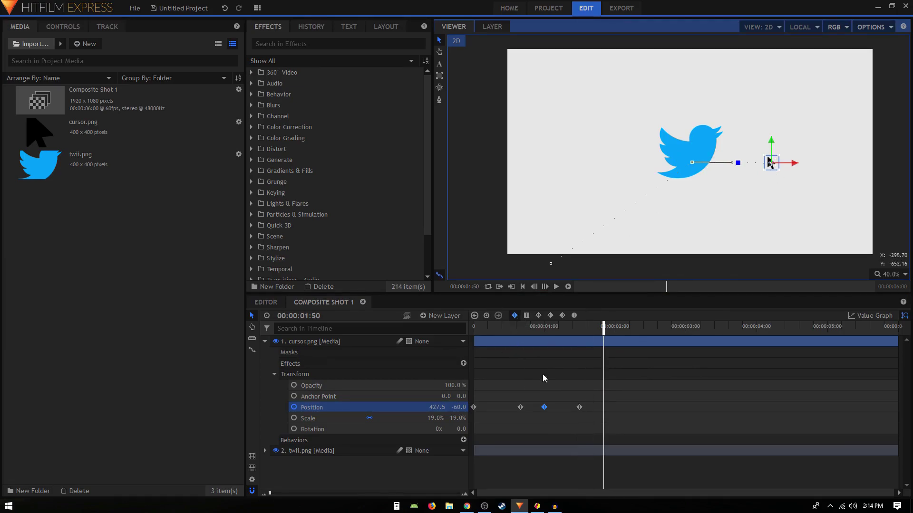
click(486, 315)
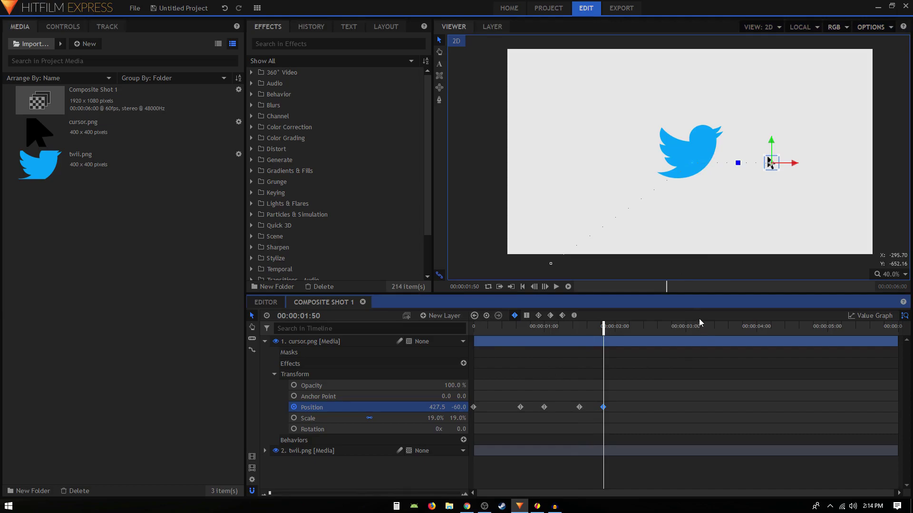
Bring the cursor back onto the bird at 2:20 and hold it with a keyframe at 2:40.
key(shift+Right)
key(shift+Right)
key(shift+Right)
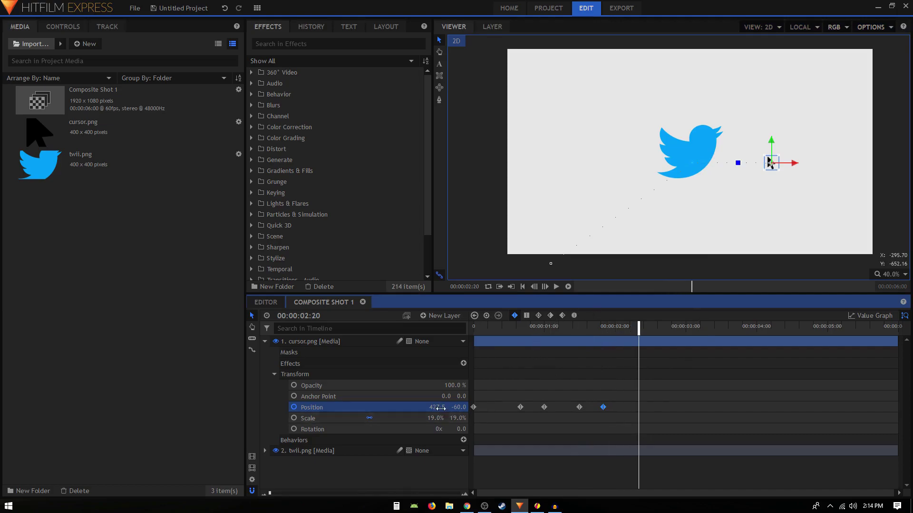
drag(772, 164, 692, 165)
click(662, 352)
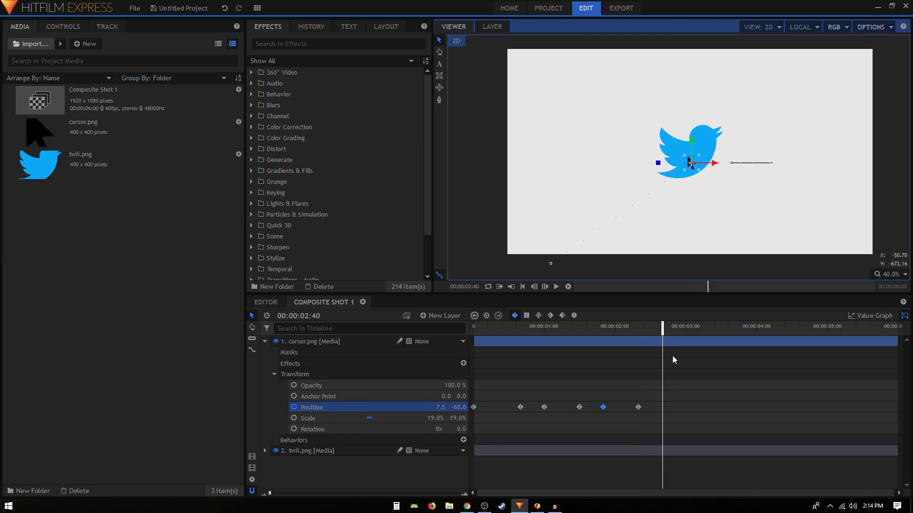
click(486, 315)
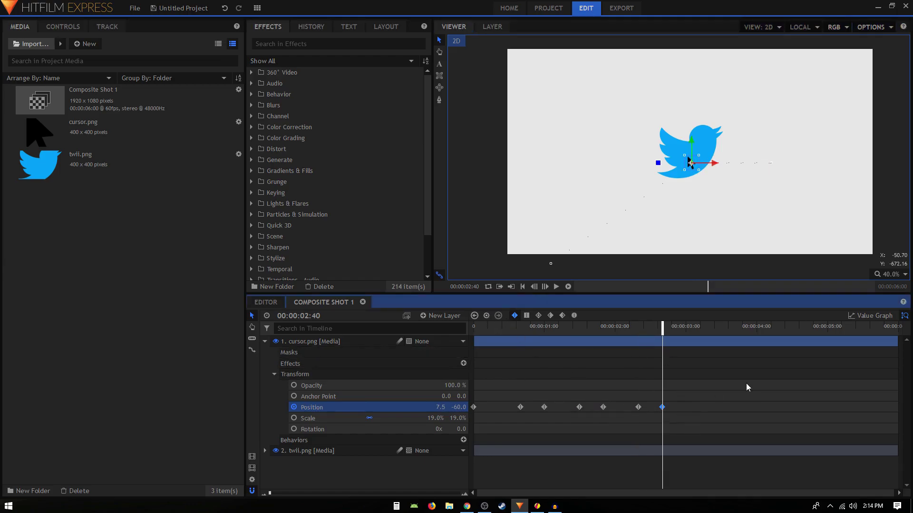
Move the cursor off to the lower right, then play the animation from the start.
key(shift+Right)
key(shift+Right)
key(shift+Right)
key(shift+Right)
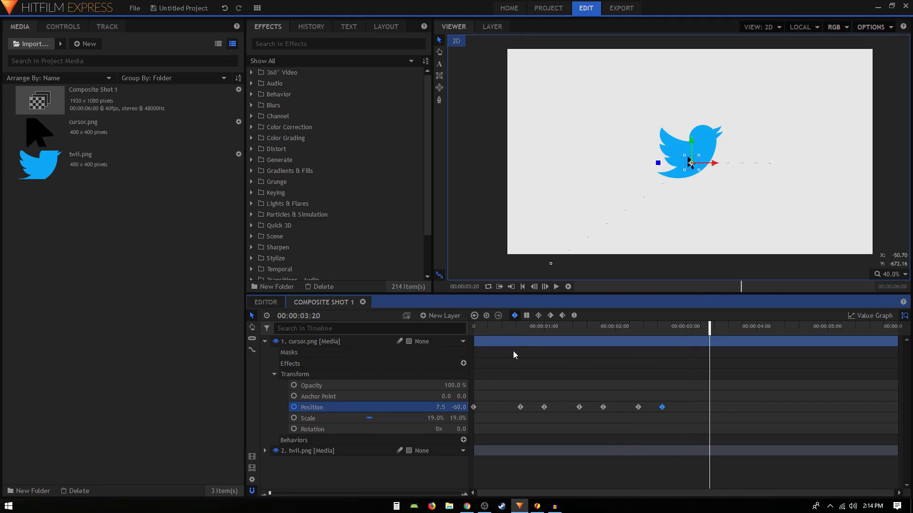
click(693, 167)
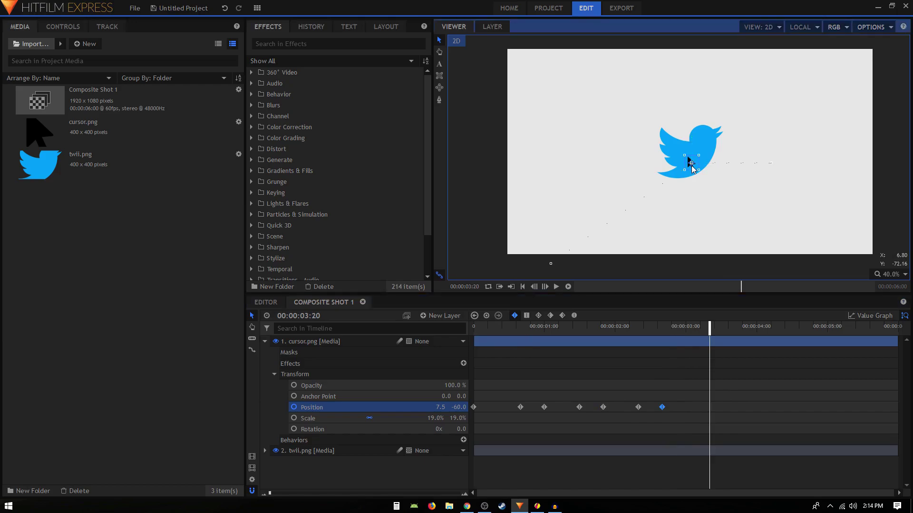
drag(693, 168, 798, 271)
click(476, 327)
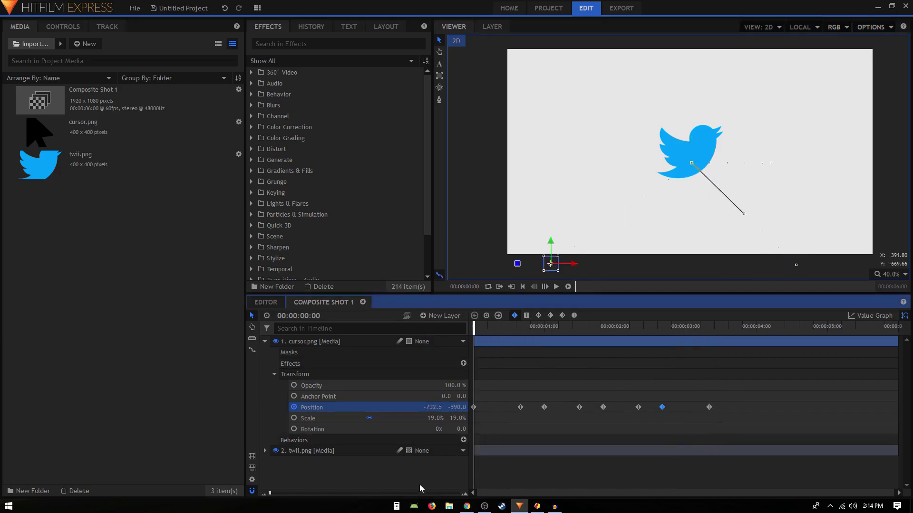
click(419, 484)
click(557, 285)
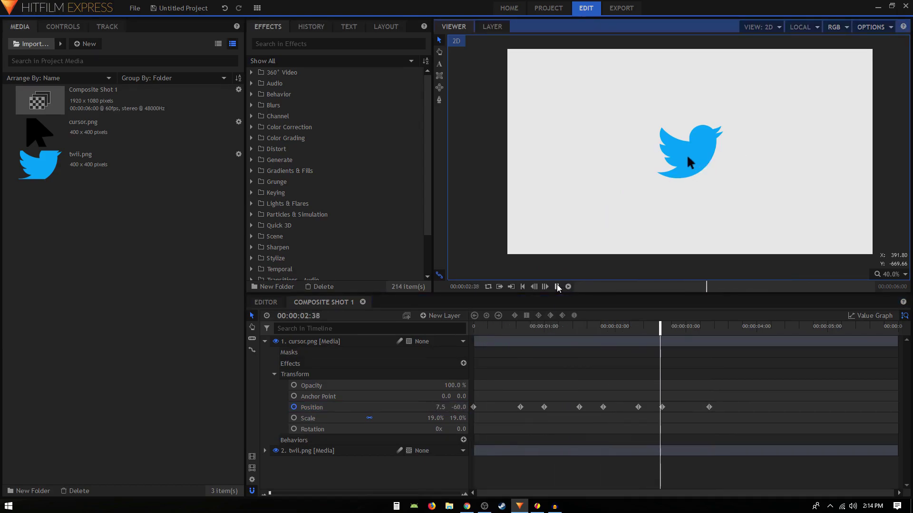
Select the cursor's Position keyframes and preview the animation several times from the start.
click(557, 285)
drag(739, 386, 476, 420)
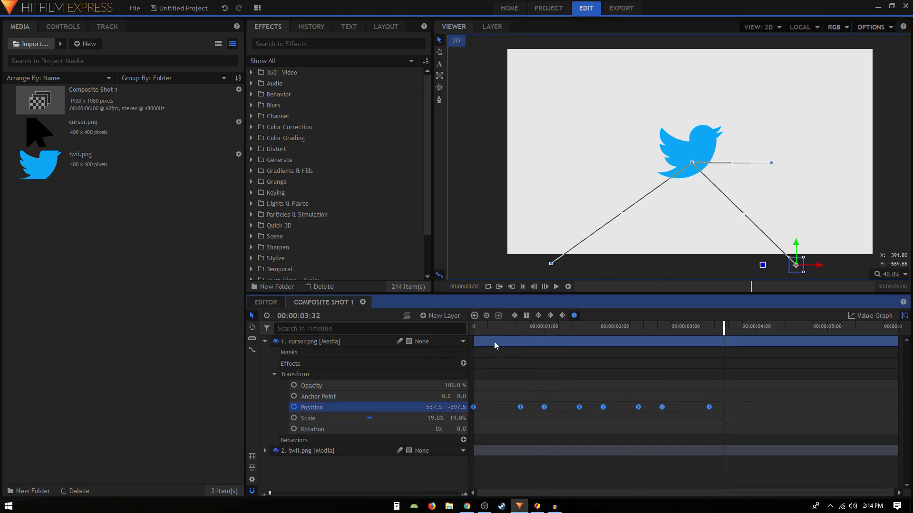
click(475, 327)
click(412, 464)
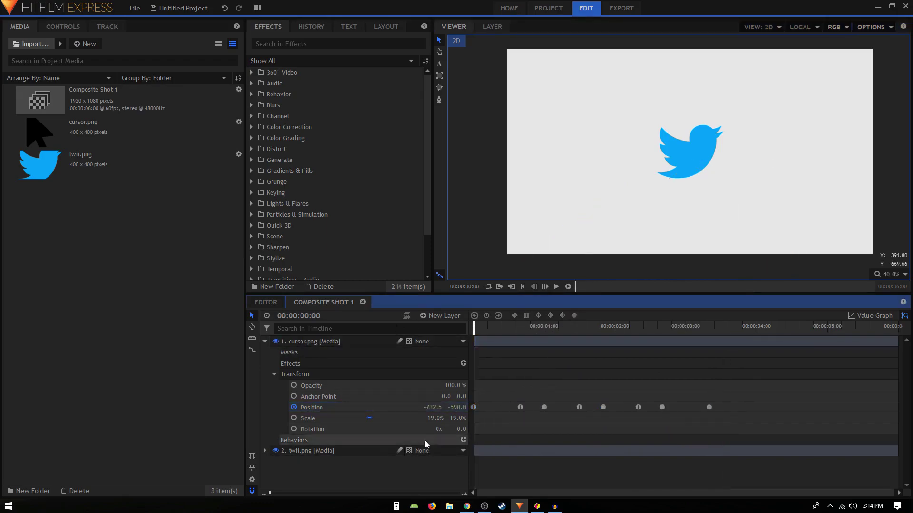
click(557, 286)
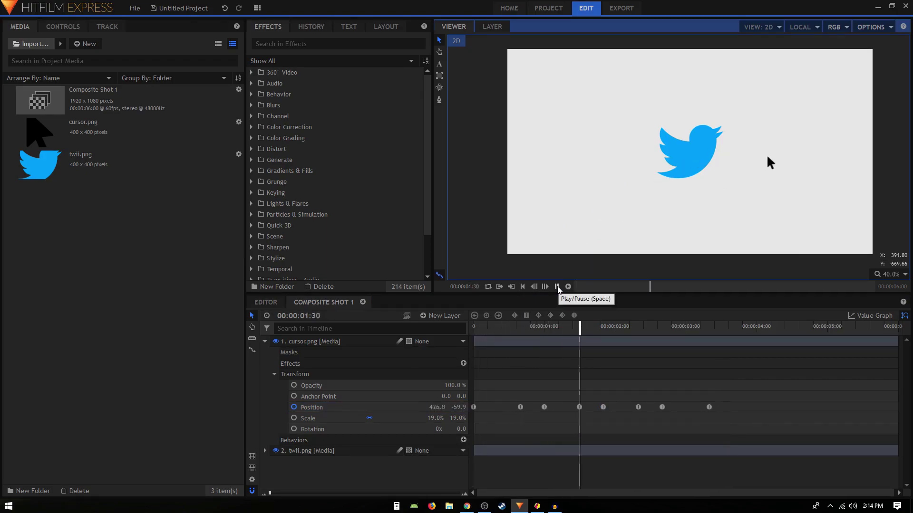
click(557, 286)
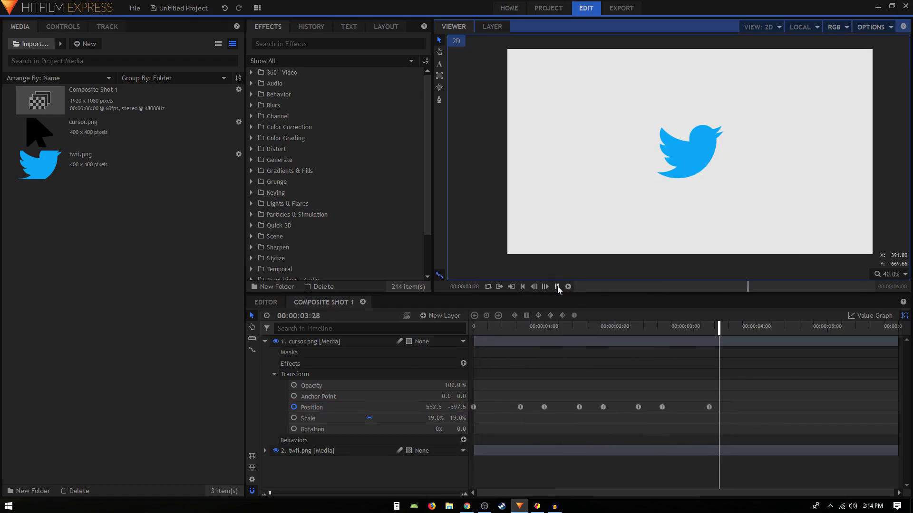
click(522, 287)
click(556, 287)
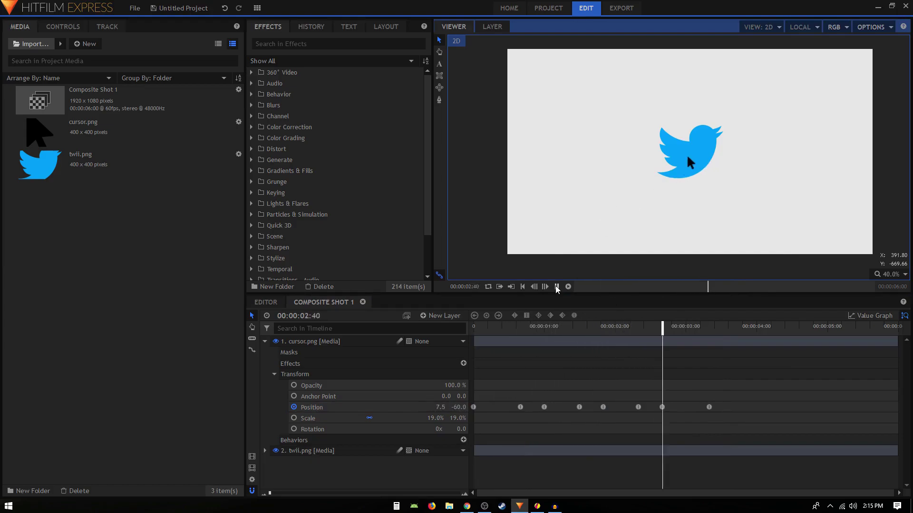
click(557, 287)
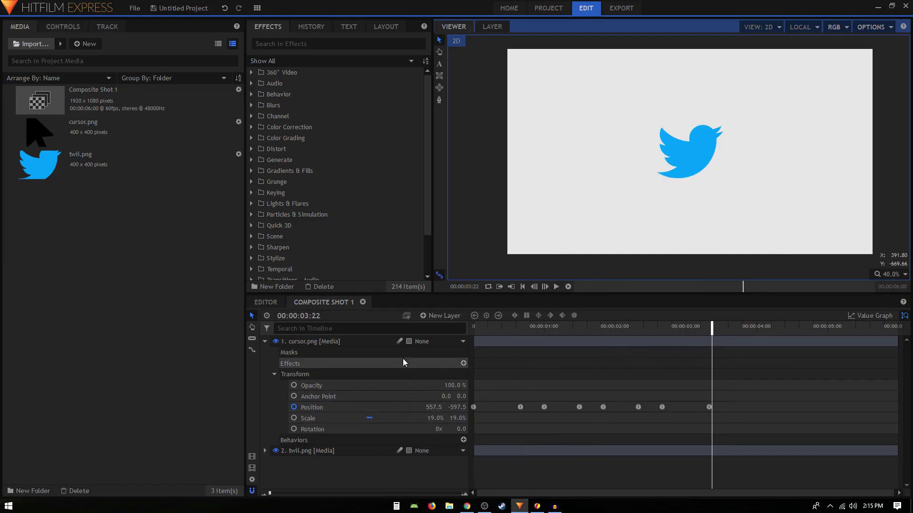
Jump back to the start, scrub to frame 56, and collapse the cursor layer's properties.
click(398, 344)
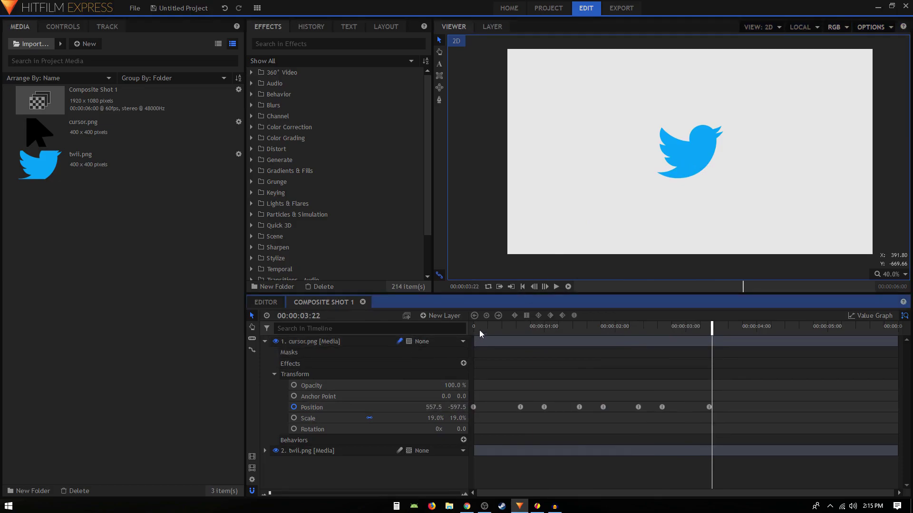
key(Home)
drag(515, 323, 540, 326)
click(265, 341)
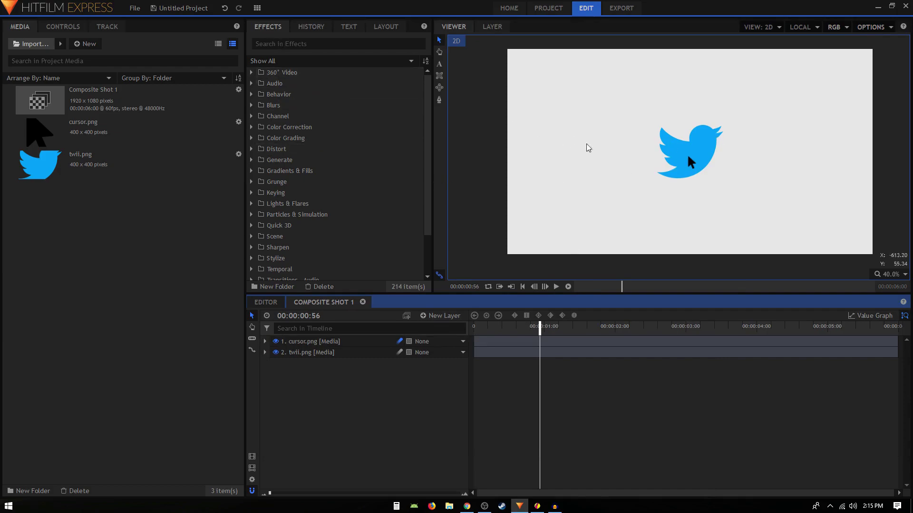
Search for 'fill' and apply the Fill Color effect to the twii.png bird layer.
click(256, 45)
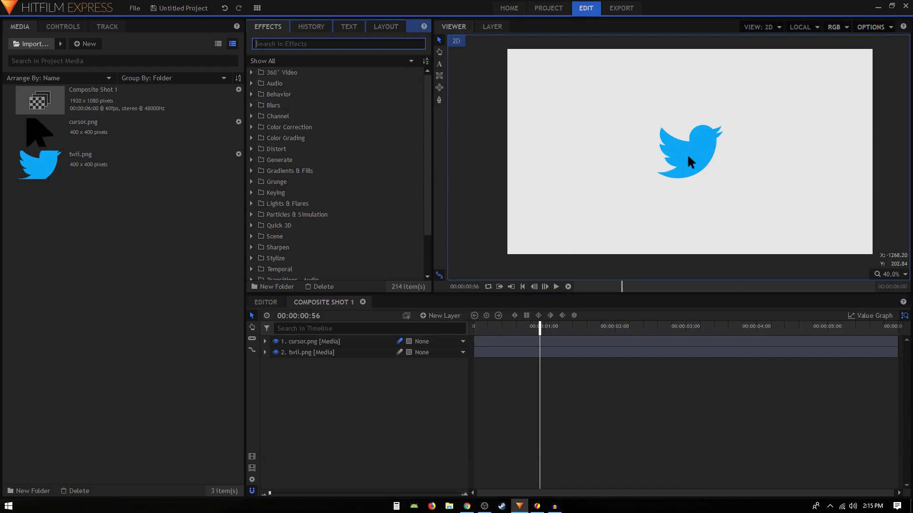
text(fill)
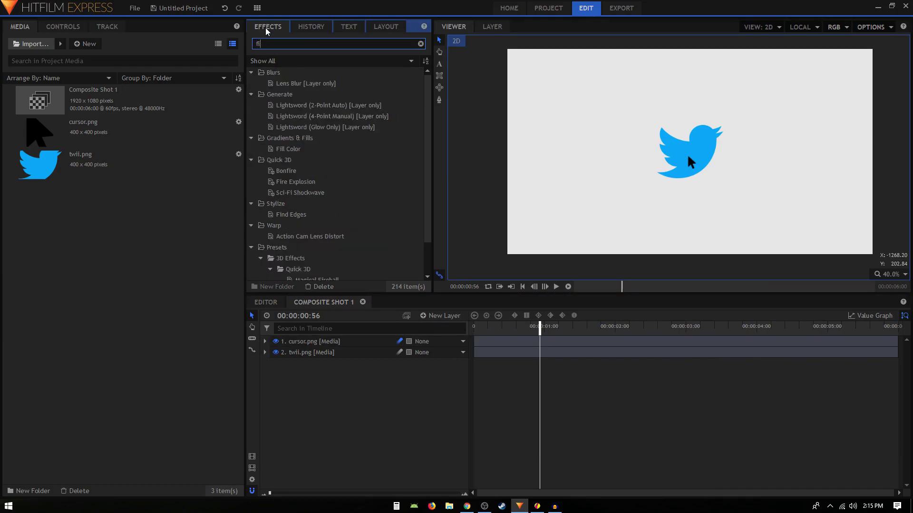
click(292, 87)
drag(292, 89, 309, 354)
click(284, 386)
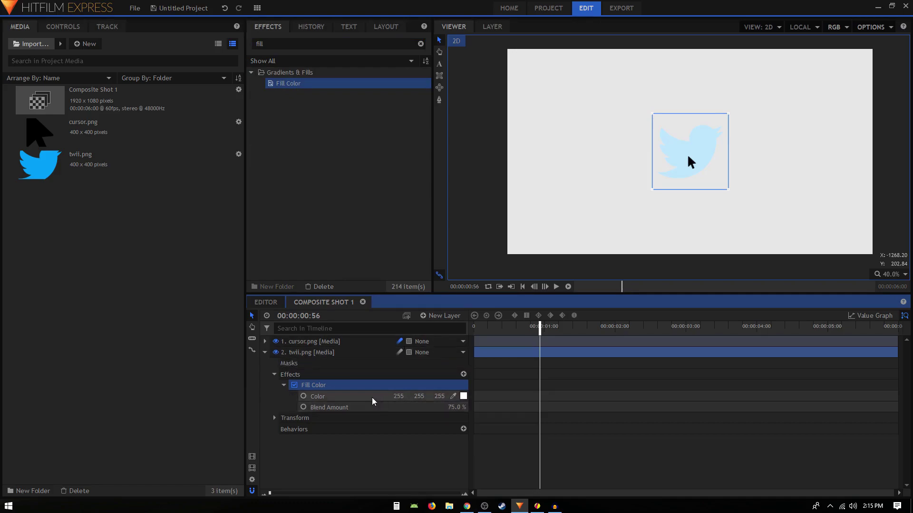
Set Fill Color's Blend Amount to 100% and its colour to grey 197, 197, 197.
drag(464, 403, 476, 403)
click(464, 396)
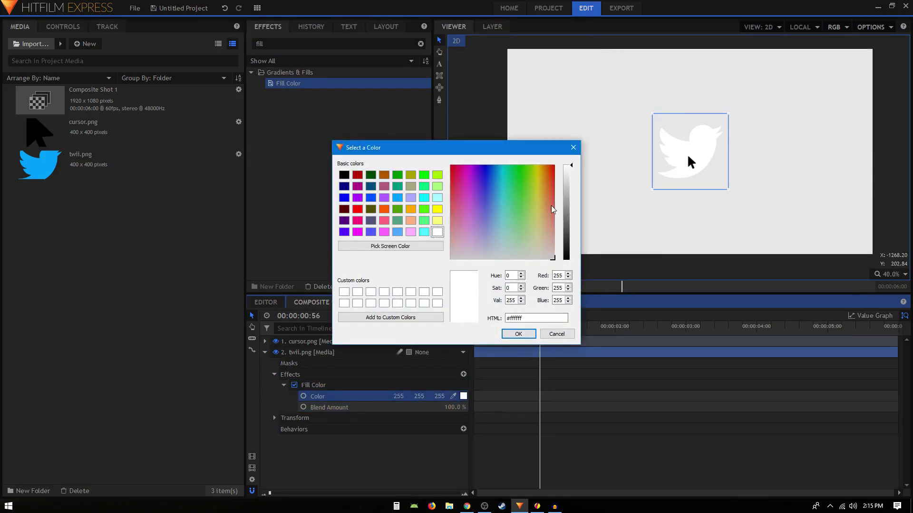
click(569, 177)
drag(570, 178, 569, 188)
click(518, 334)
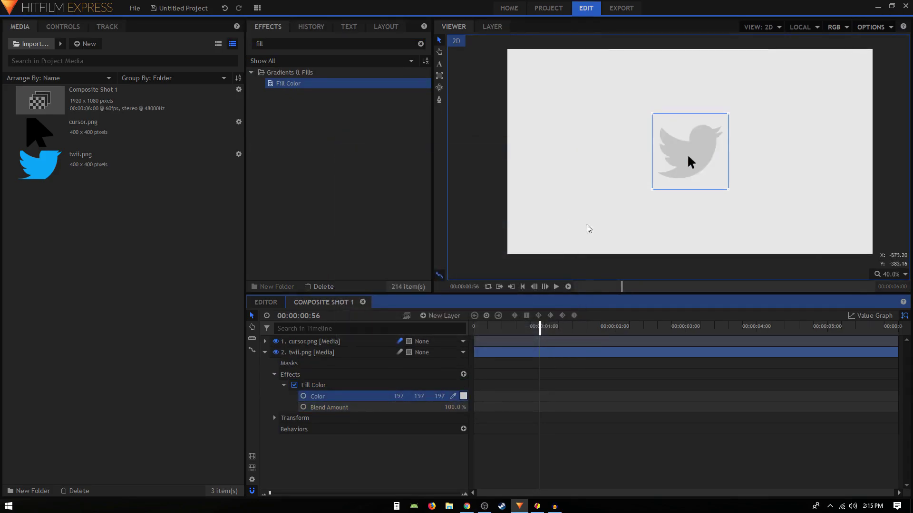
mouse_move(495, 328)
mouse_down()
mouse_move(471, 330)
mouse_move(507, 337)
mouse_up()
scroll(670, 173, up, 5)
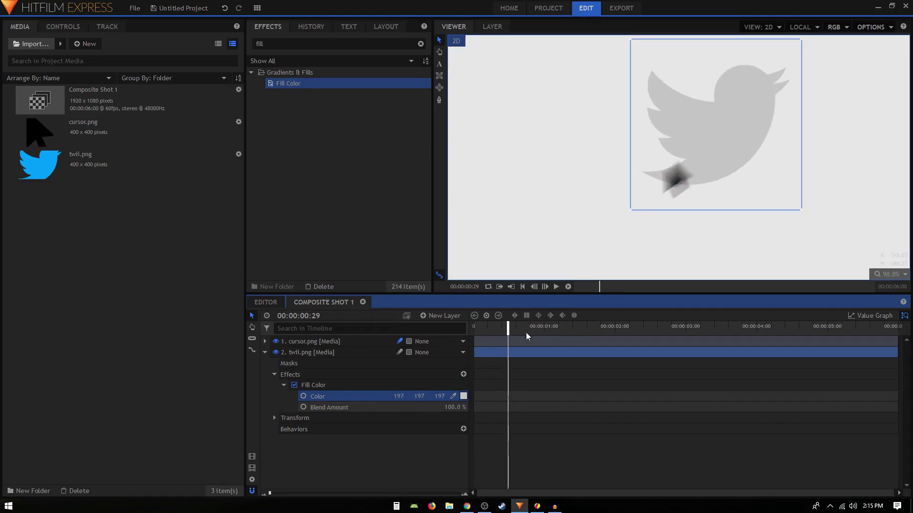
Keyframe Blend Amount at 100% on frame 23 and 0% on frame 33, then scrub to check.
mouse_move(509, 331)
mouse_down()
mouse_move(518, 334)
mouse_move(499, 334)
mouse_move(513, 335)
mouse_up()
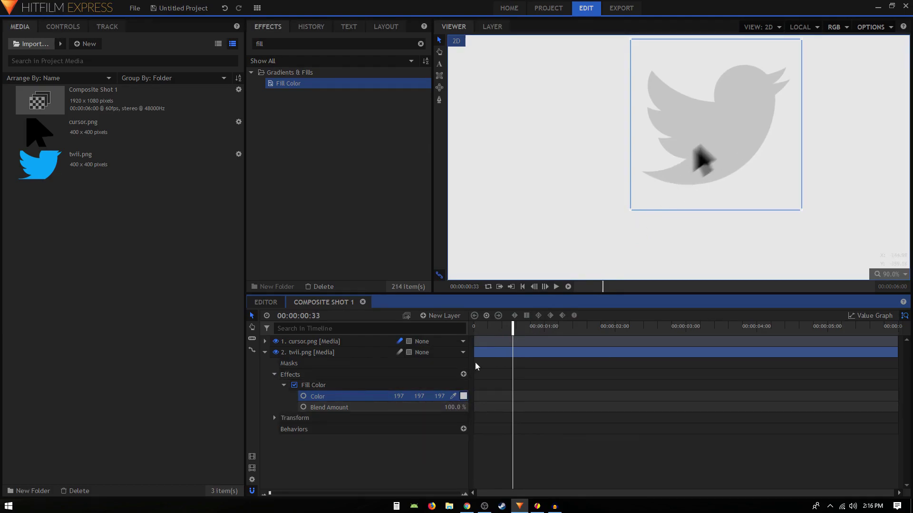
click(303, 408)
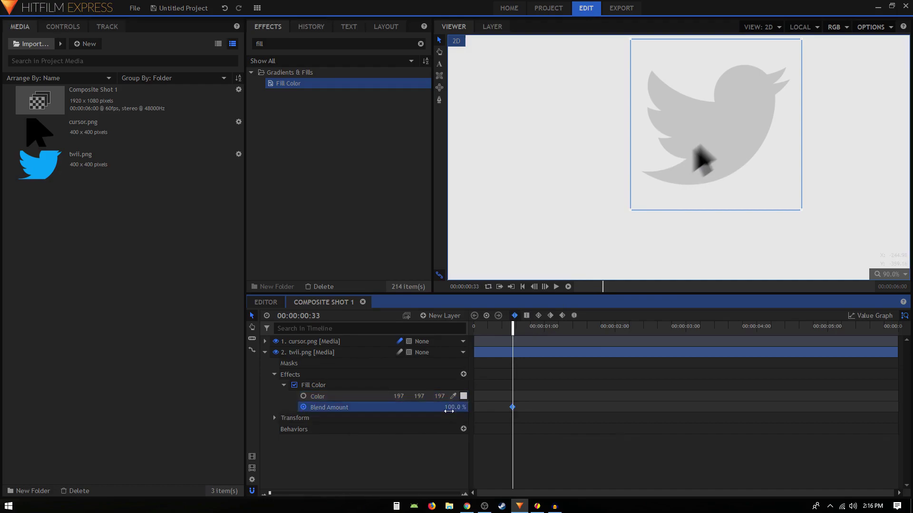
drag(456, 407, 442, 407)
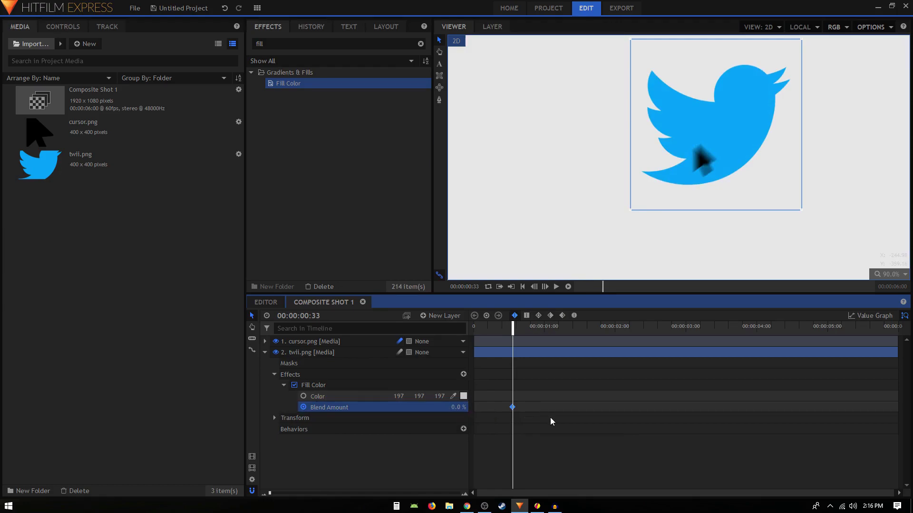
key(shift+Left)
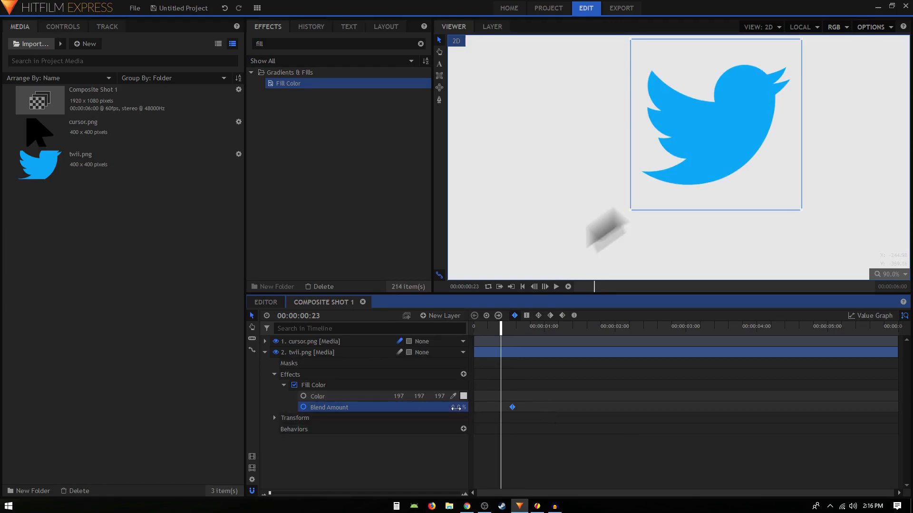
drag(454, 407, 505, 383)
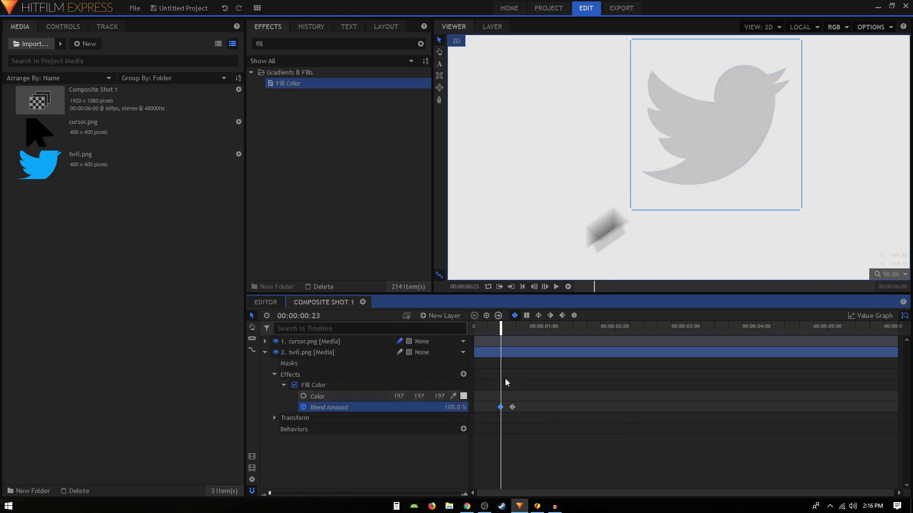
drag(492, 329, 517, 349)
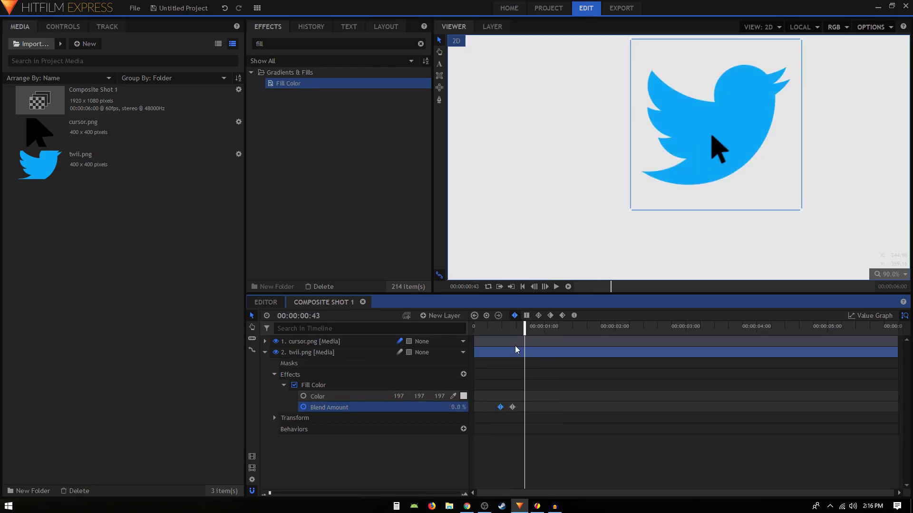
Add Blend Amount keyframes of 0% at 01:08 and 100% at 01:18, then preview the fade.
click(485, 326)
click(556, 287)
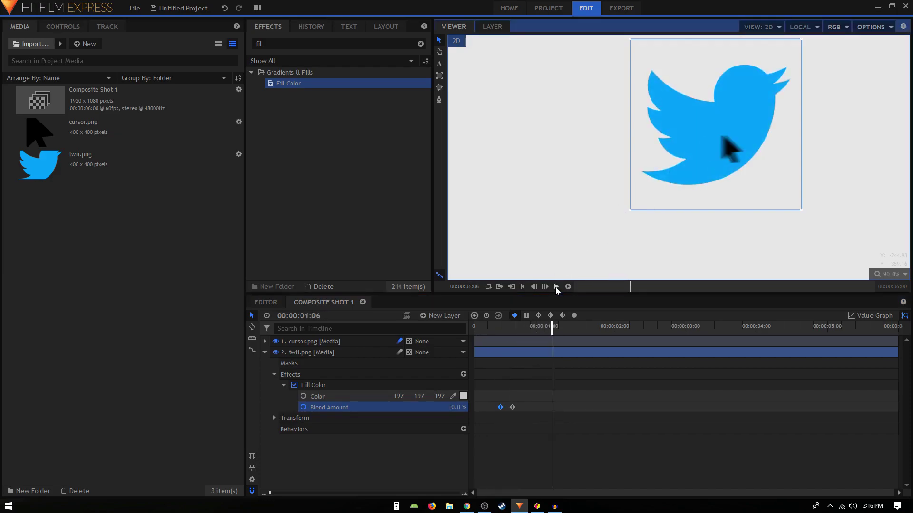
scroll(723, 168, down, 2)
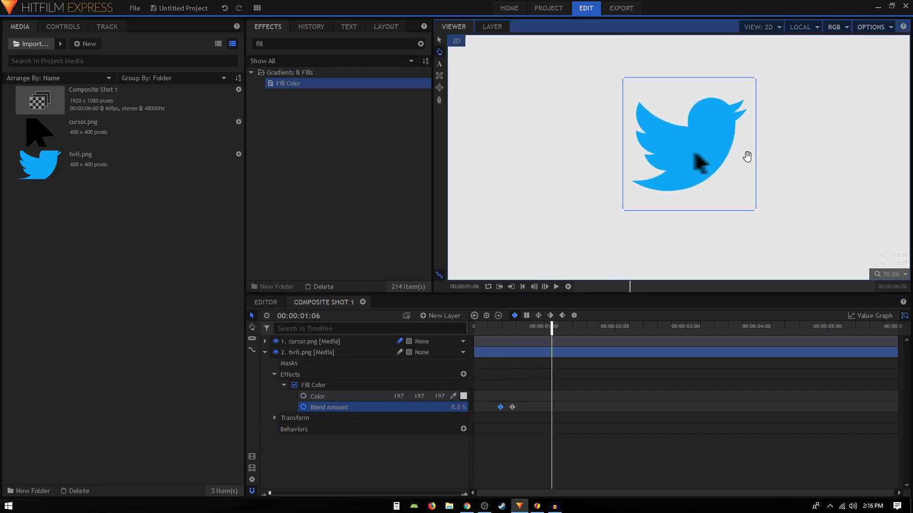
drag(747, 156, 744, 159)
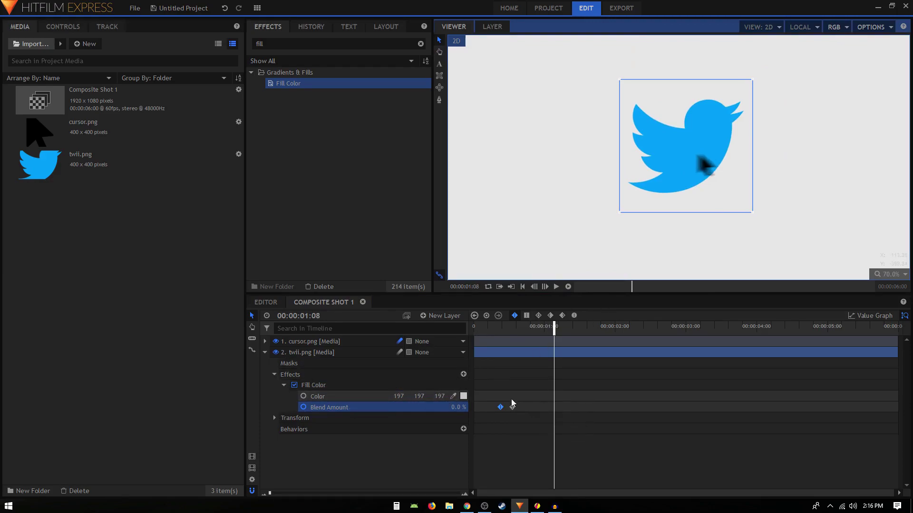
click(489, 317)
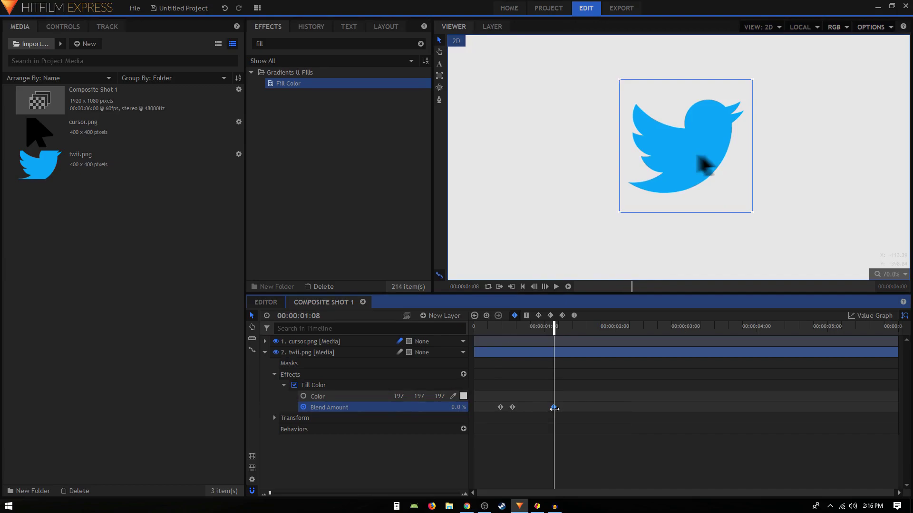
drag(554, 408, 565, 408)
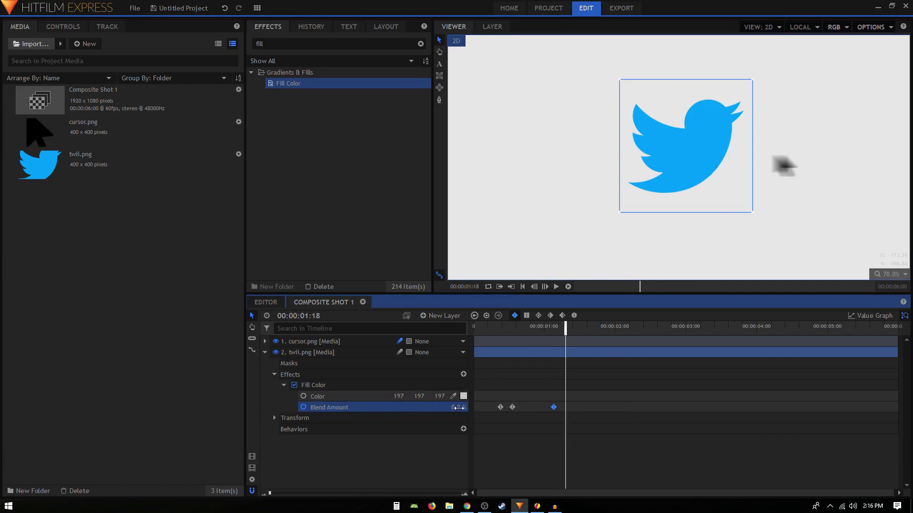
drag(457, 407, 480, 408)
drag(565, 333, 474, 334)
click(556, 286)
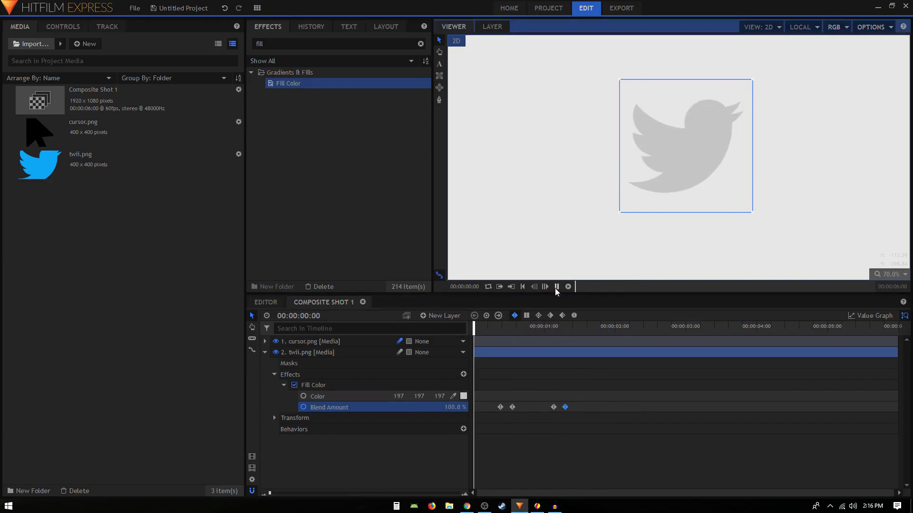
click(556, 287)
Add Blend Amount keyframes of 100% at 02:03 and 0% at 02:13 for the second hover.
mouse_move(602, 331)
mouse_down()
mouse_move(623, 331)
mouse_move(614, 332)
mouse_up()
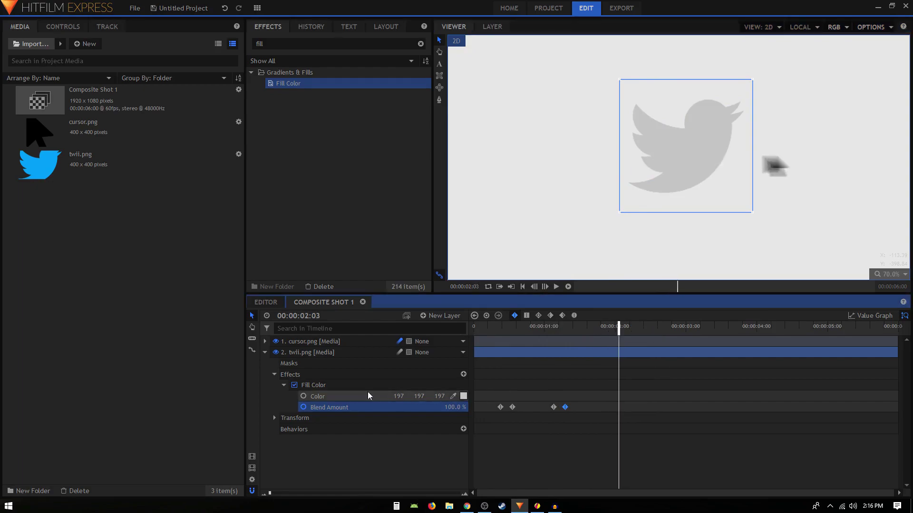
click(495, 318)
text(0)
key(Return)
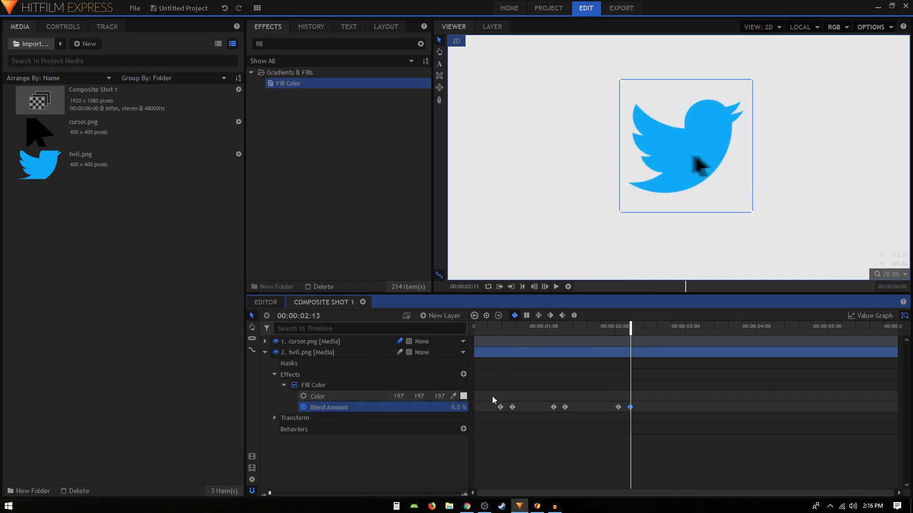
click(593, 337)
click(556, 286)
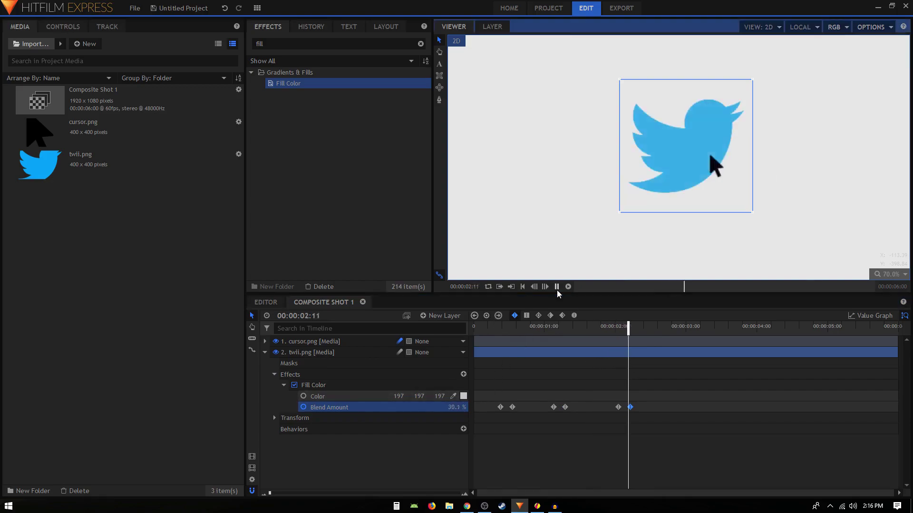
click(556, 287)
Add Blend Amount keyframes of 0% at 02:47 and 100% at 02:57 as the cursor leaves.
click(677, 327)
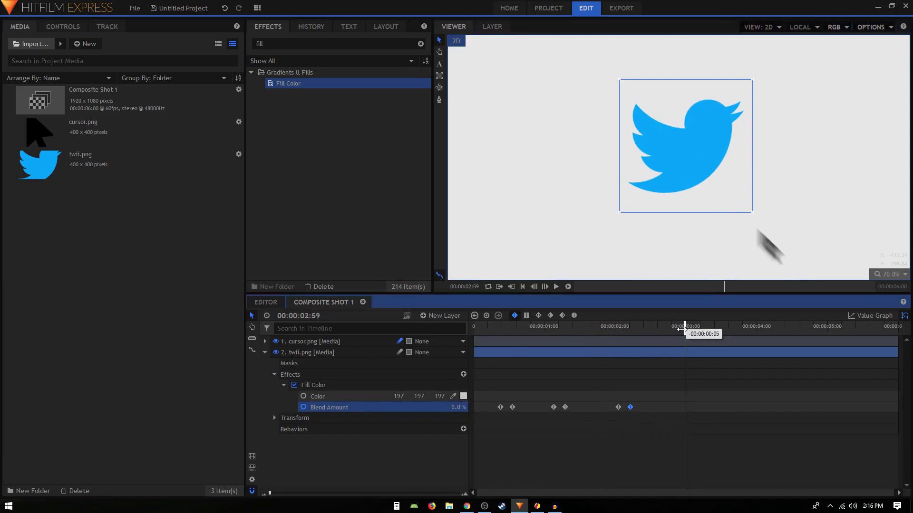
drag(675, 327, 667, 323)
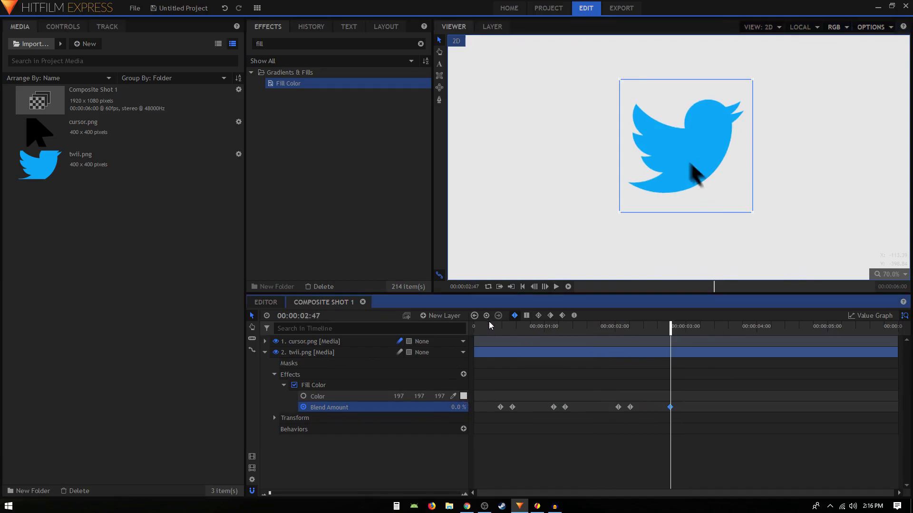
key(Right)
key(Right)
key(Right)
key(Right)
key(Right)
key(Right)
key(Right)
key(Right)
key(Right)
key(Right)
drag(461, 402, 509, 378)
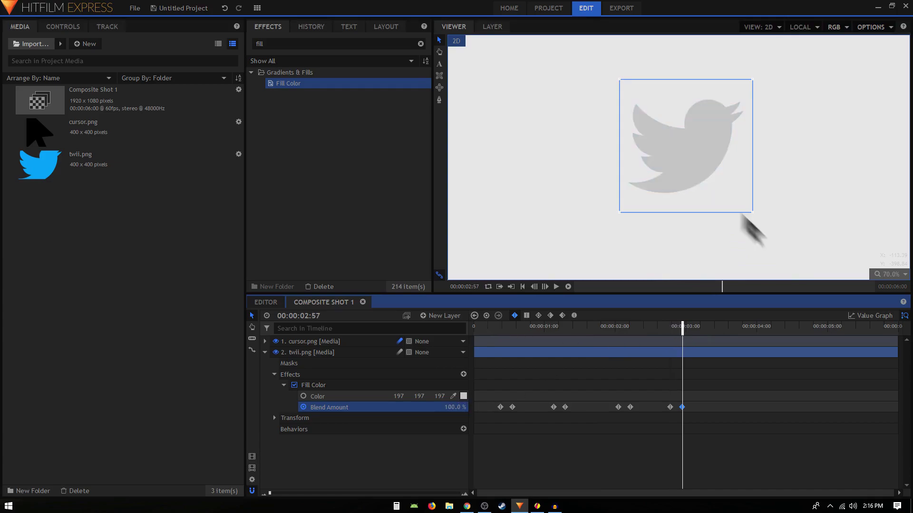
key(Home)
scroll(618, 214, down, 3)
click(557, 287)
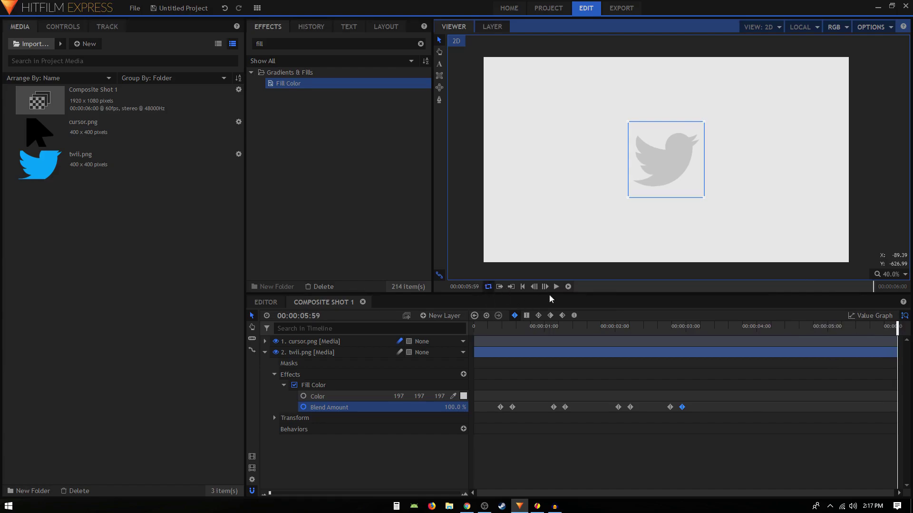
click(557, 287)
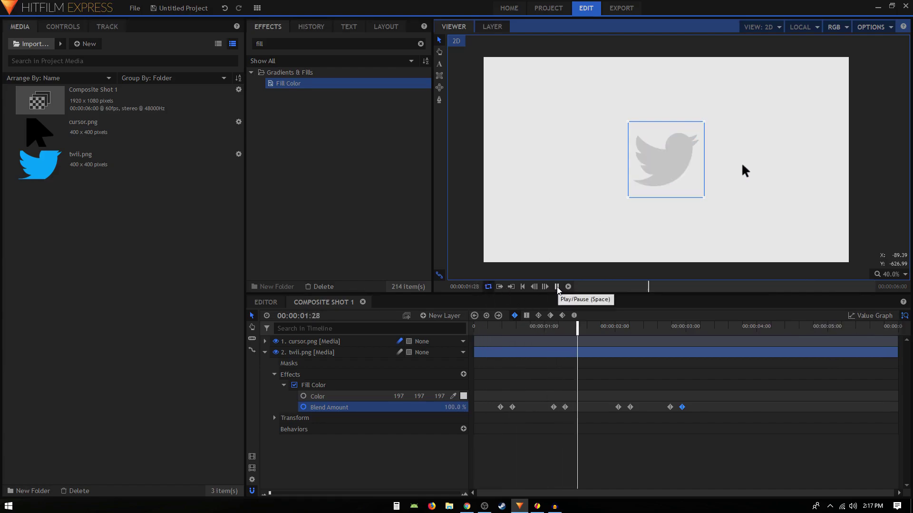